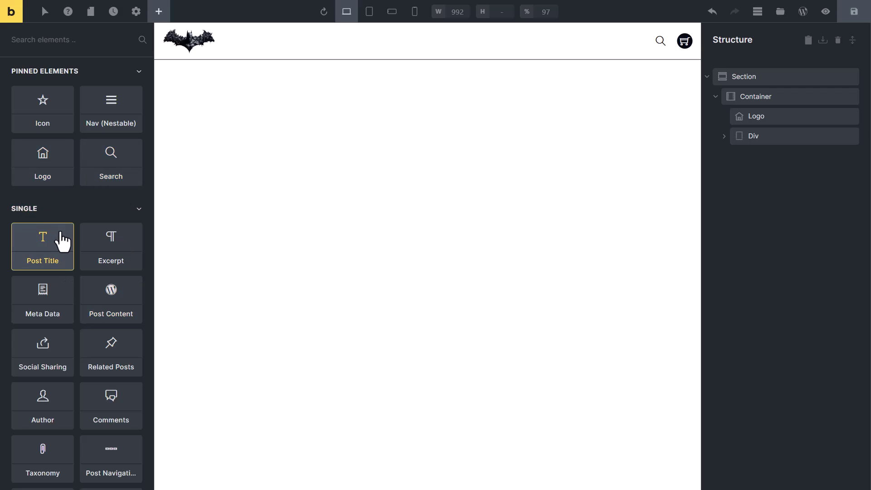
Find the Nav (Nestable) element and insert it between the logo and the div in the header container
{"action": "left_click", "coordinate": [42, 46]}
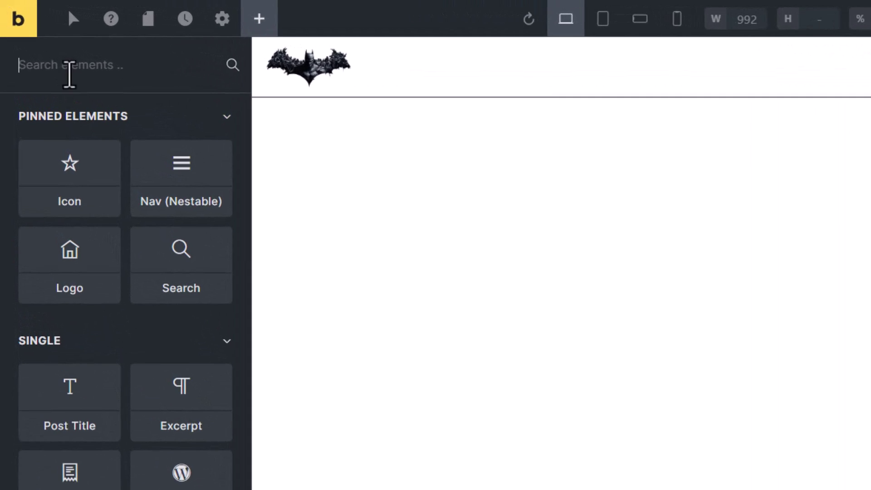
{"action": "type", "text": "nav"}
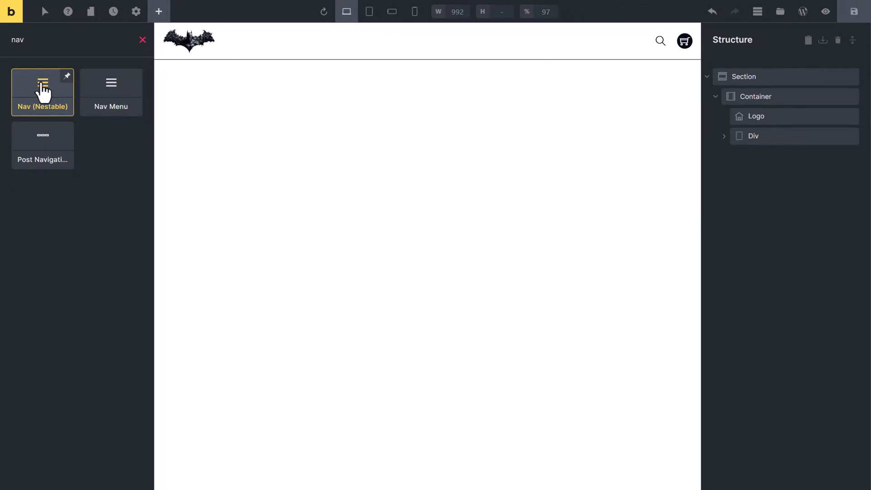
{"action": "left_click_drag", "start_coordinate": [42, 91], "coordinate": [749, 125]}
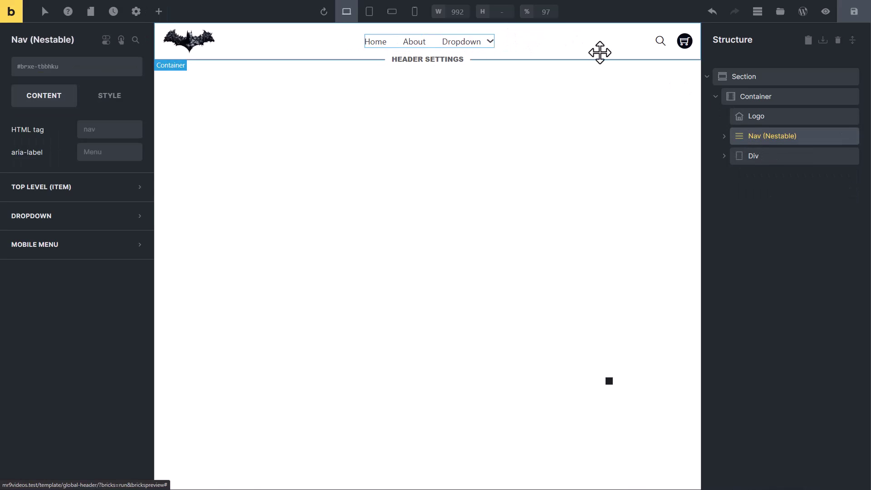
{"action": "left_click", "coordinate": [723, 136]}
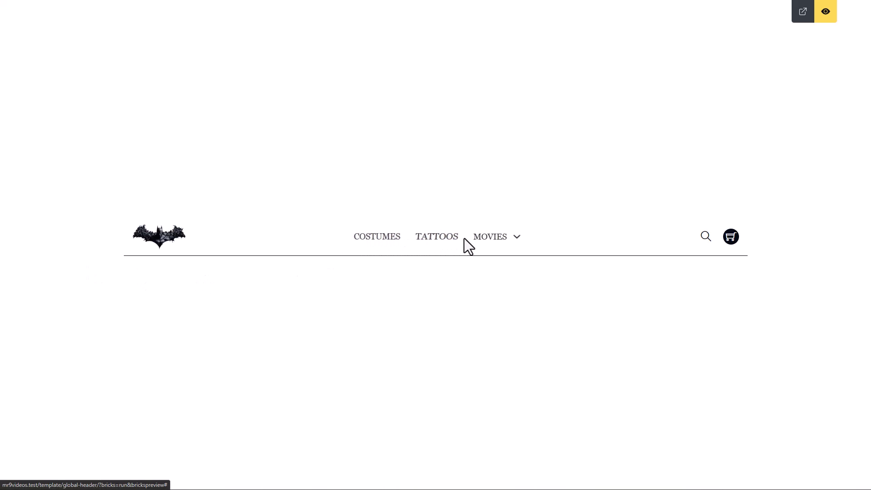
Examine the nested nav's structure, including its nav items, dropdown and dropdown content, and search the elements for "text"
{"action": "left_click", "coordinate": [499, 240]}
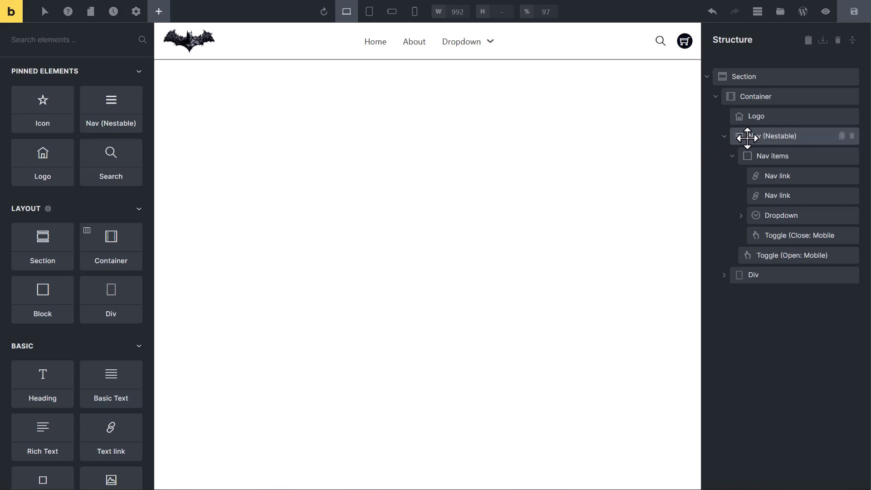
{"action": "left_click", "coordinate": [786, 137]}
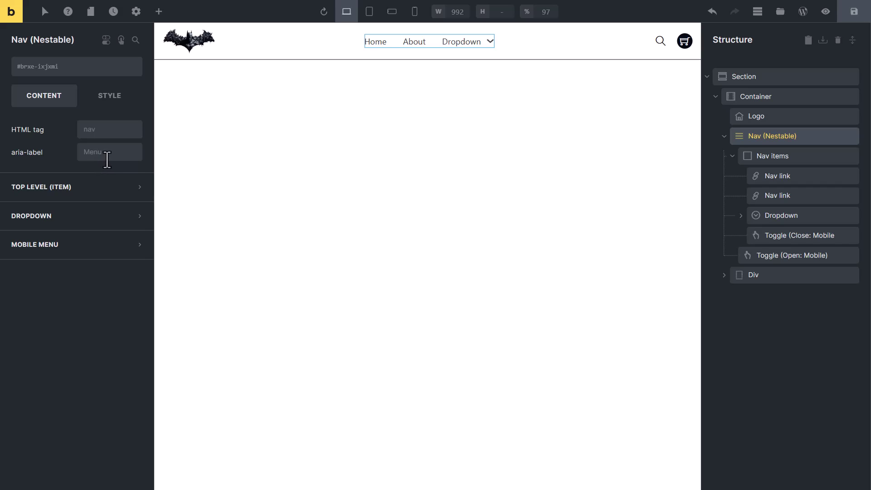
{"action": "left_click", "coordinate": [772, 156]}
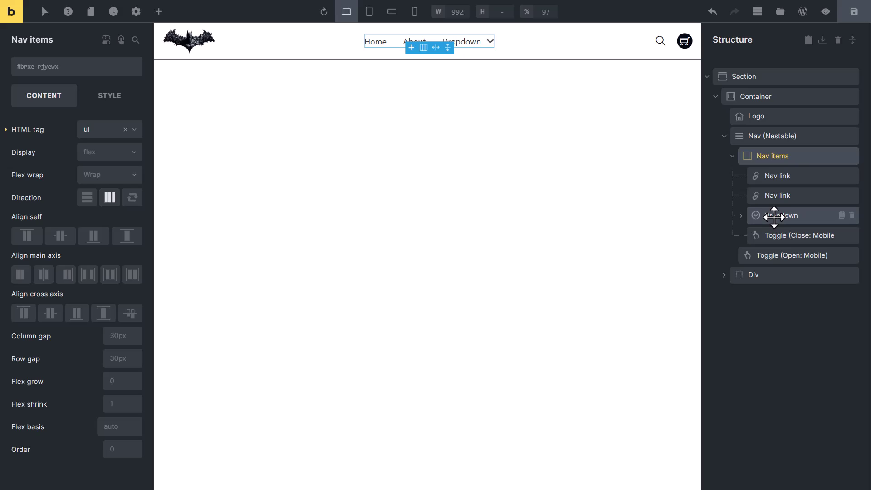
{"action": "left_click", "coordinate": [496, 136]}
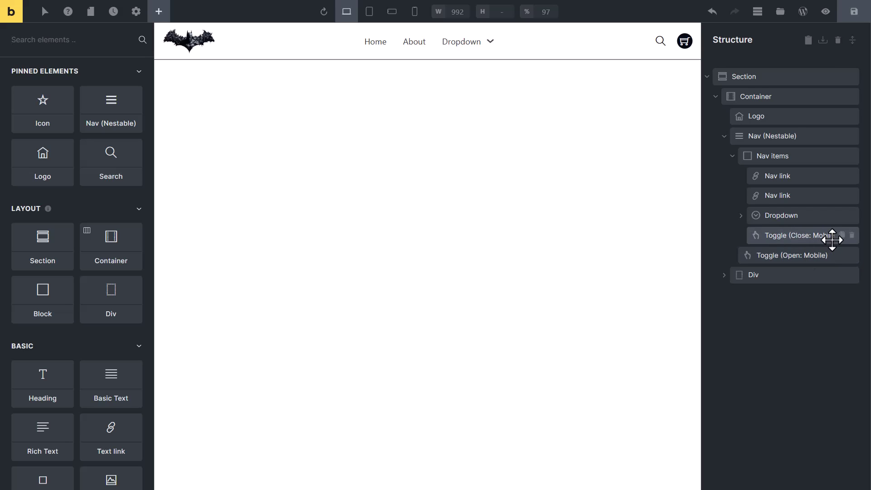
{"action": "left_click", "coordinate": [740, 215]}
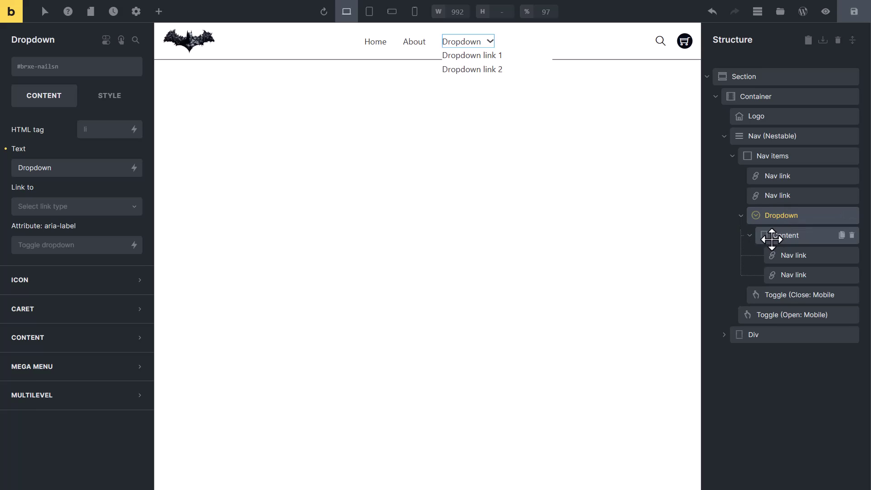
{"action": "left_click", "coordinate": [794, 234]}
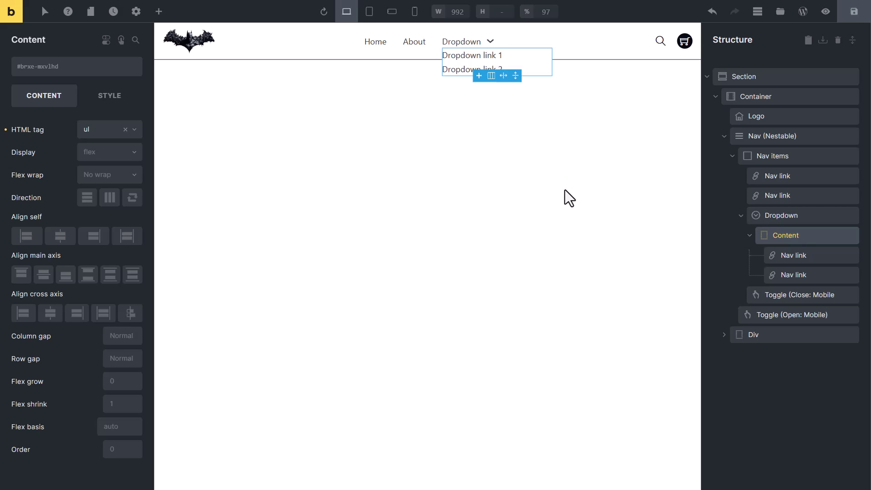
{"action": "left_click", "coordinate": [760, 175]}
{"action": "key", "text": "Escape"}
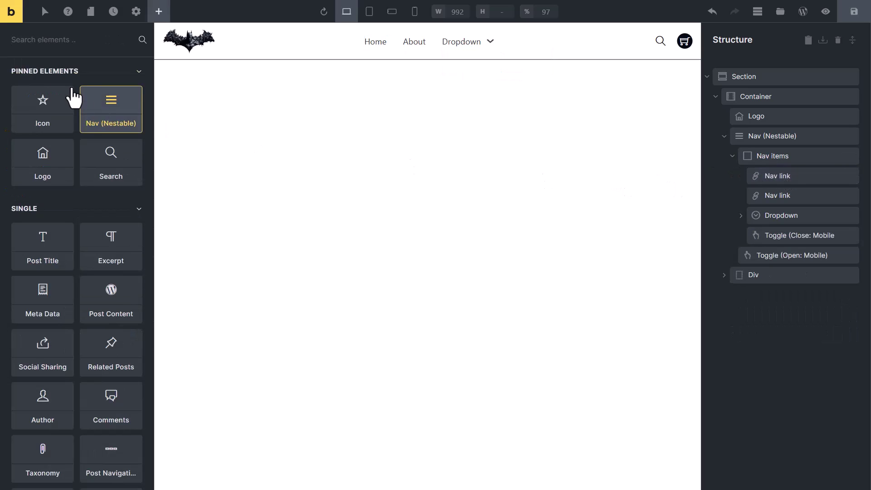
{"action": "type", "text": "text"}
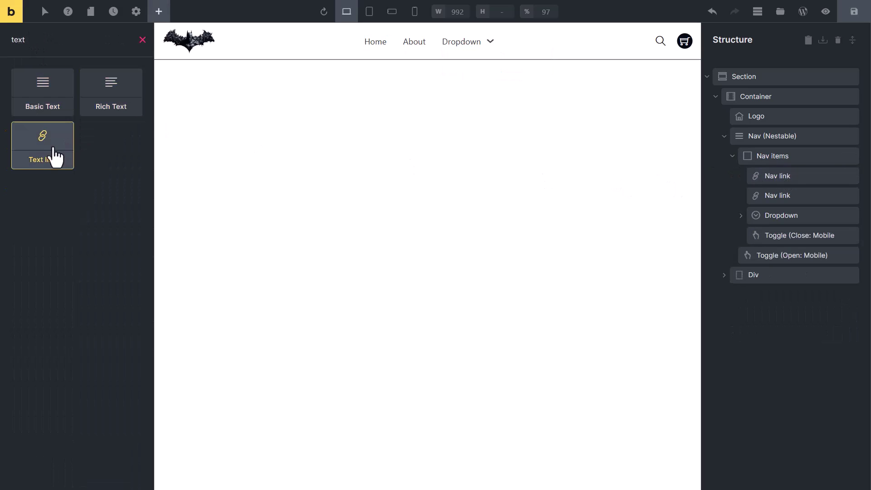
{"action": "left_click_drag", "start_coordinate": [472, 100], "coordinate": [755, 175]}
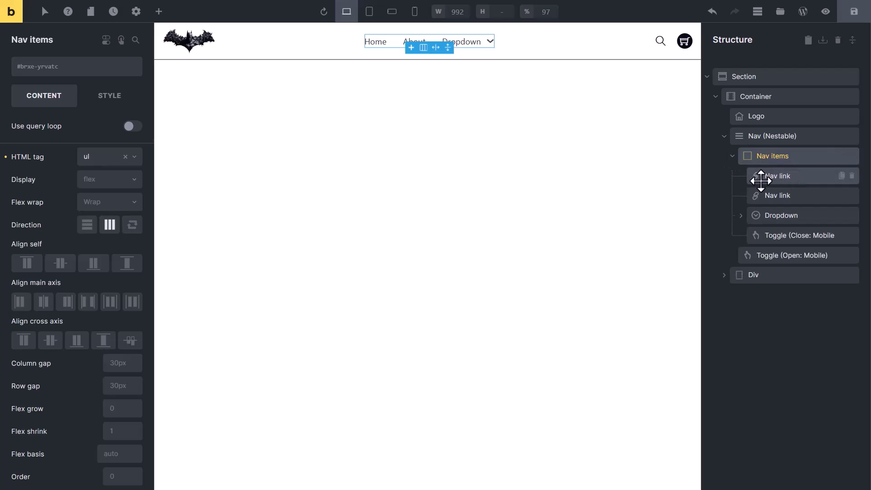
Set the first nav link's text to "Costumes" and link it to the internal post Costumes
{"action": "left_click", "coordinate": [777, 176]}
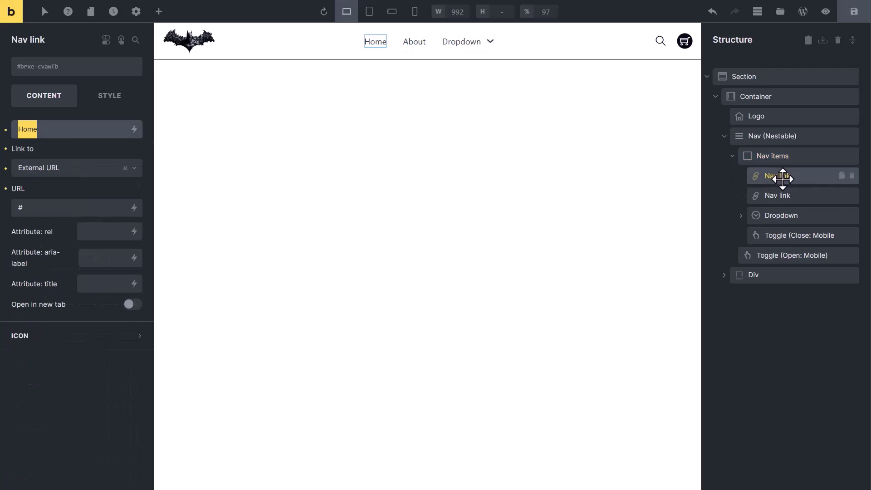
{"action": "type", "text": "Costumes"}
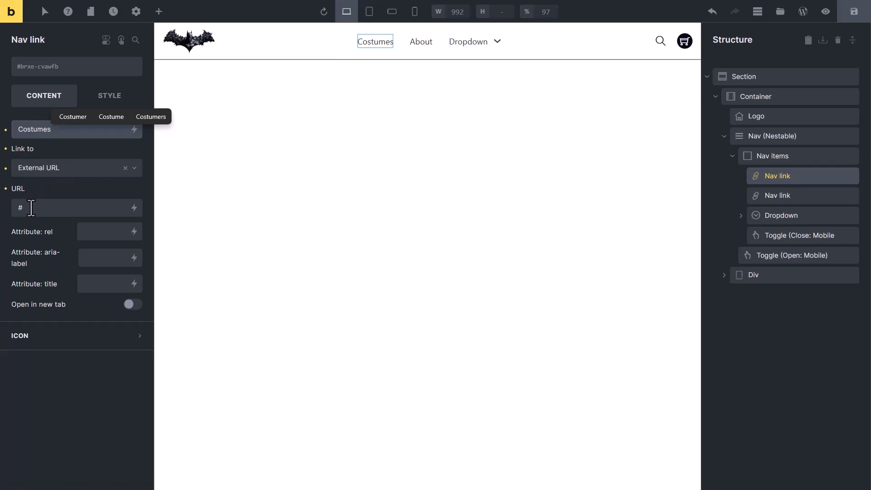
{"action": "left_click", "coordinate": [132, 164]}
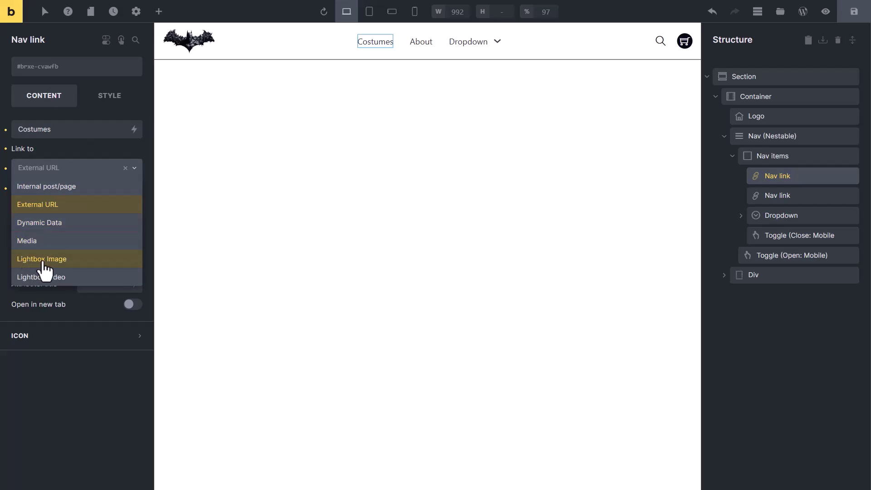
{"action": "left_click", "coordinate": [64, 148]}
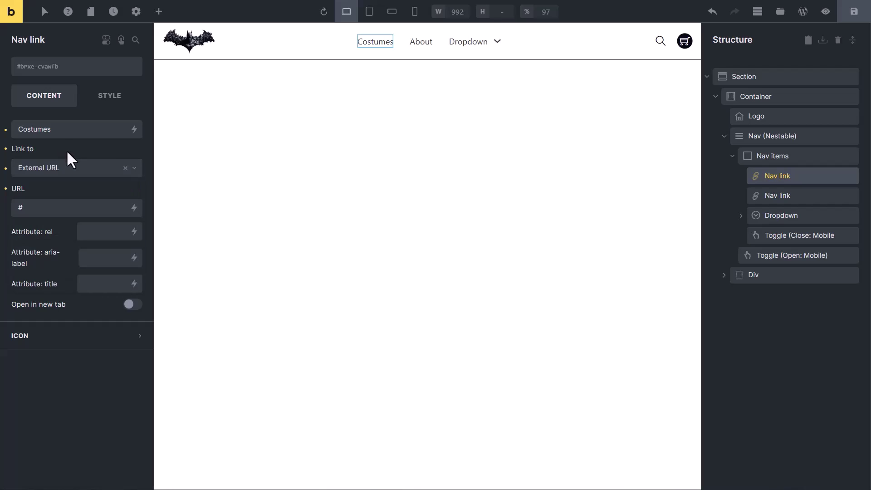
{"action": "left_click", "coordinate": [127, 168]}
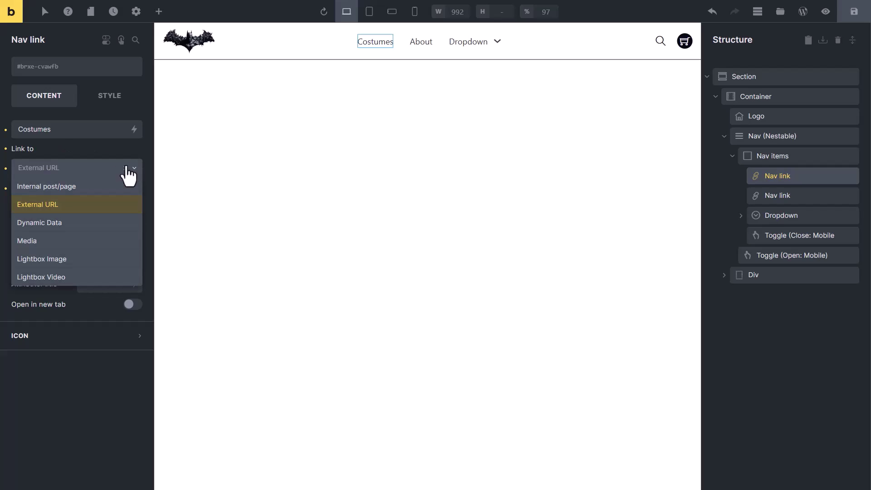
{"action": "left_click", "coordinate": [80, 187]}
{"action": "left_click", "coordinate": [70, 192]}
{"action": "type", "text": "cost"}
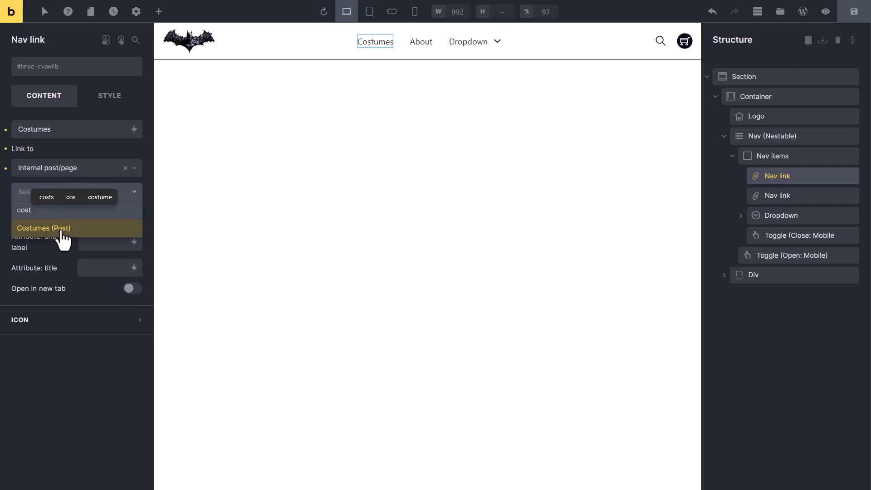
{"action": "left_click", "coordinate": [60, 230]}
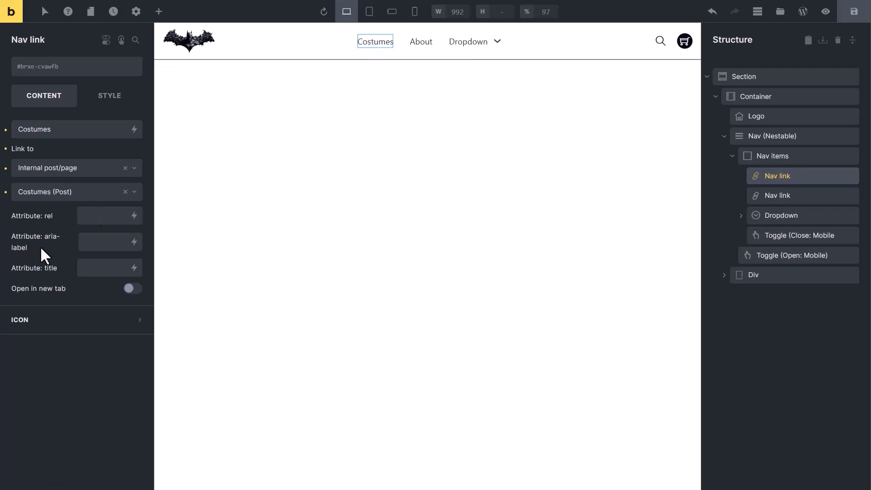
Copy the link text Costumes into the nav link's aria-label attribute and clear that attribute again
{"action": "double_click", "coordinate": [45, 130]}
{"action": "right_click", "coordinate": [44, 131]}
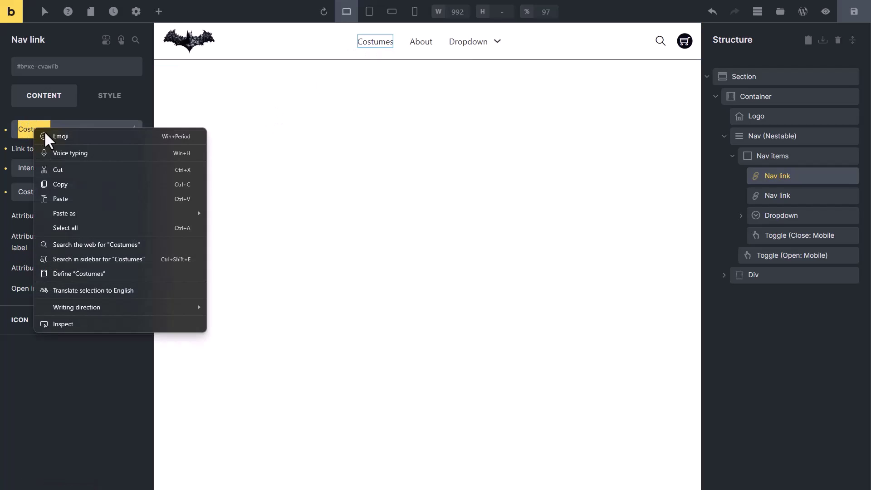
{"action": "left_click", "coordinate": [63, 186]}
{"action": "right_click", "coordinate": [94, 243]}
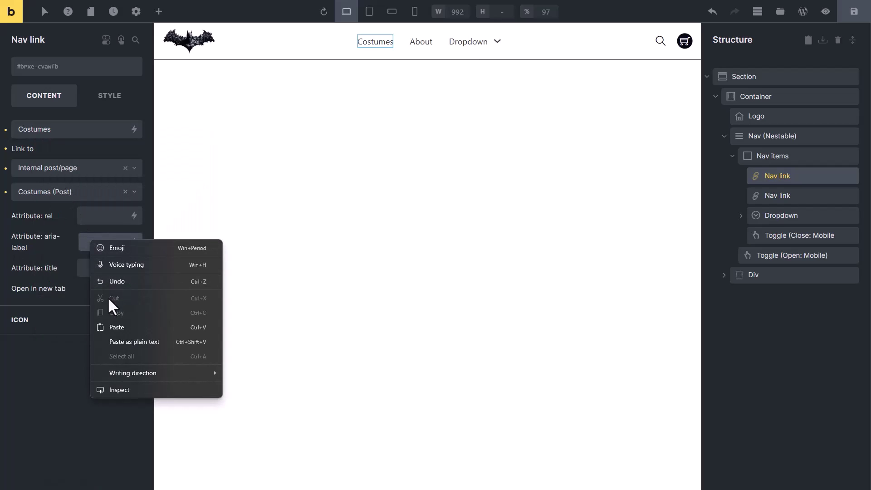
{"action": "left_click", "coordinate": [106, 324]}
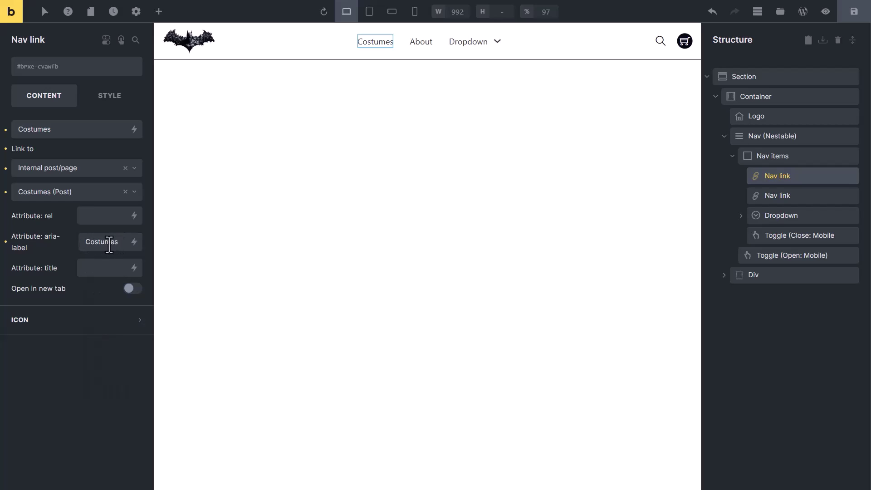
{"action": "left_click", "coordinate": [6, 243]}
Try the title attribute "Batman Costumes" on the first nav link and check it in the header preview
{"action": "left_click", "coordinate": [104, 270]}
{"action": "type", "text": "Batman Costumes"}
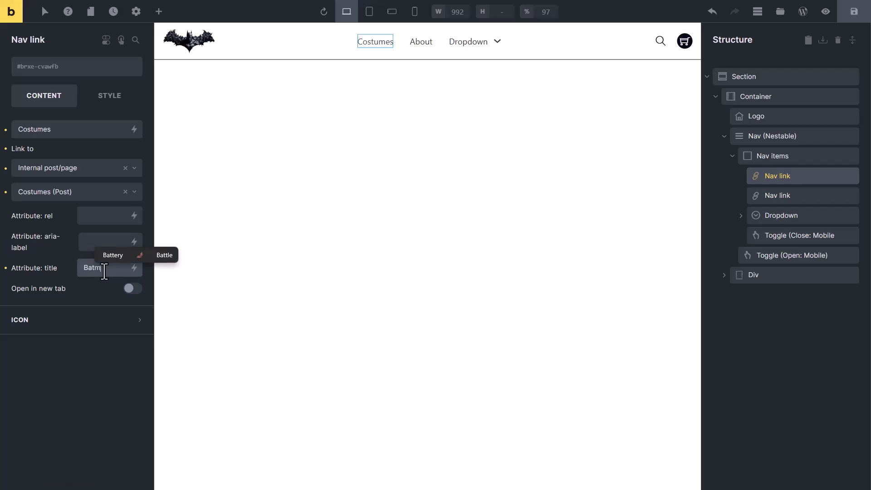
{"action": "key", "text": "Home"}
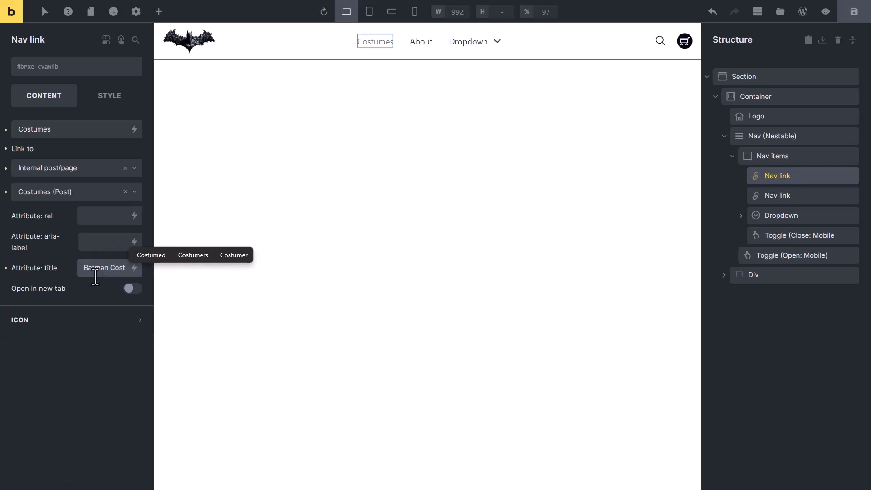
{"action": "left_click", "coordinate": [825, 16]}
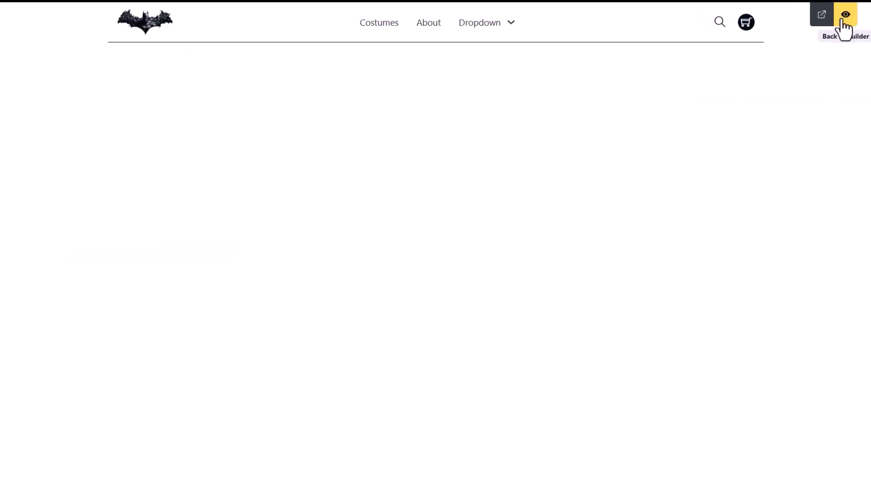
{"action": "mouse_move", "coordinate": [357, 47]}
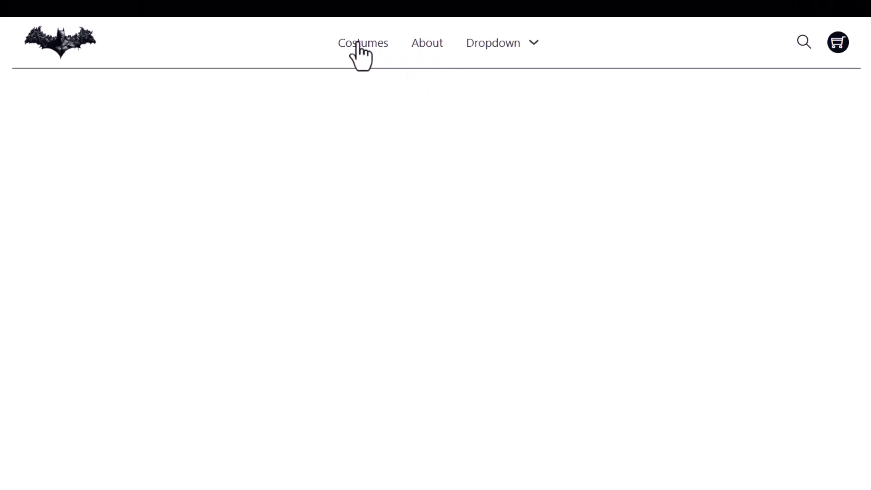
{"action": "left_click", "coordinate": [826, 13]}
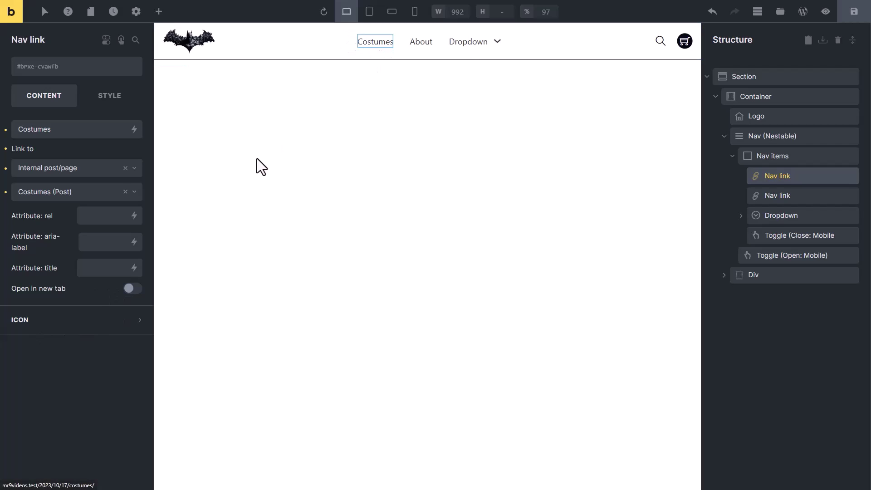
Try the aperture icon from the Ionicons library on the Costumes link and remove it again
{"action": "left_click", "coordinate": [63, 319]}
{"action": "left_click", "coordinate": [131, 346]}
{"action": "left_click", "coordinate": [64, 379]}
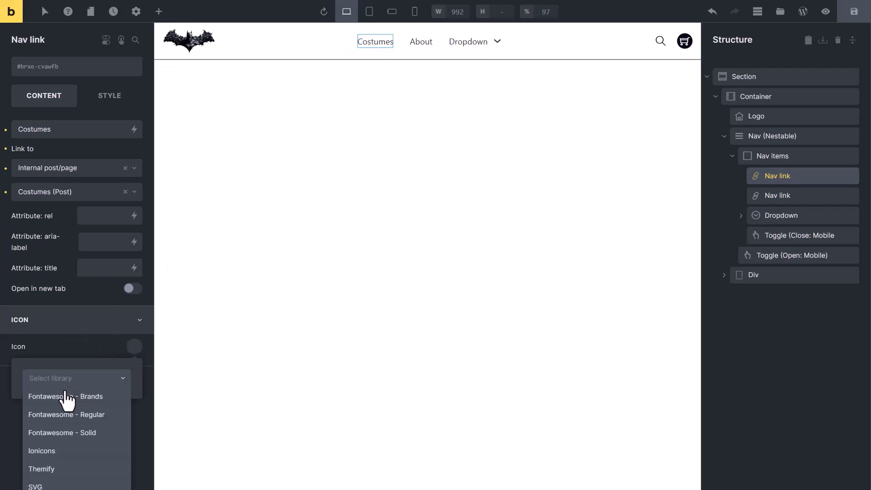
{"action": "left_click", "coordinate": [47, 451]}
{"action": "scroll", "coordinate": [61, 427], "scroll_direction": "down", "scroll_amount": 2}
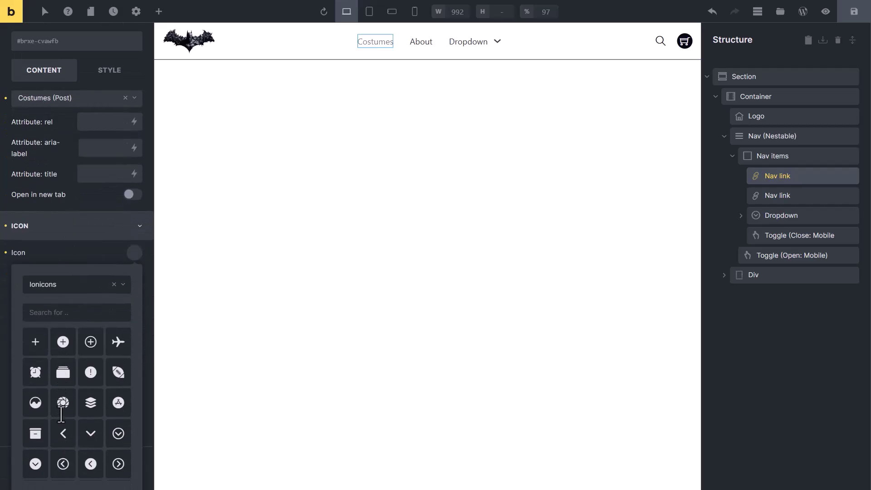
{"action": "left_click", "coordinate": [63, 403]}
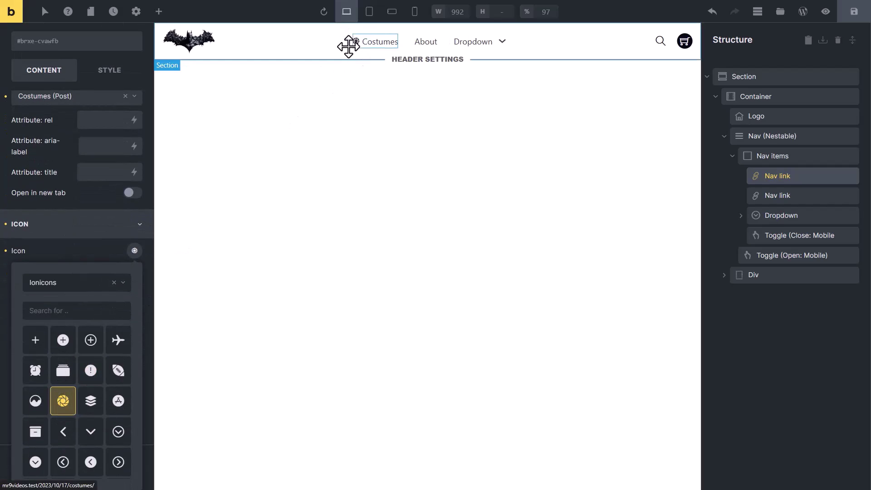
{"action": "left_click", "coordinate": [6, 251]}
{"action": "left_click", "coordinate": [82, 327]}
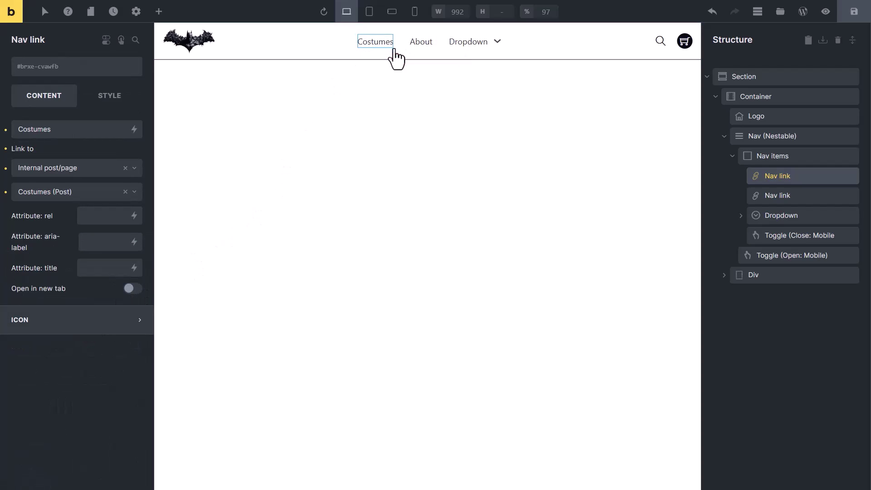
Copy the link text and rename the first nav link in the structure as Costumes
{"action": "left_click_drag", "start_coordinate": [60, 129], "coordinate": [22, 131]}
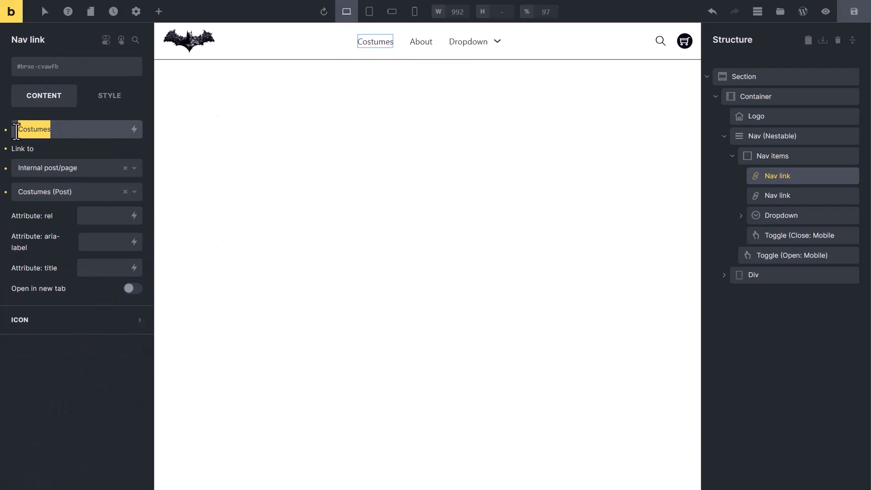
{"action": "right_click", "coordinate": [68, 132]}
{"action": "left_click", "coordinate": [80, 186]}
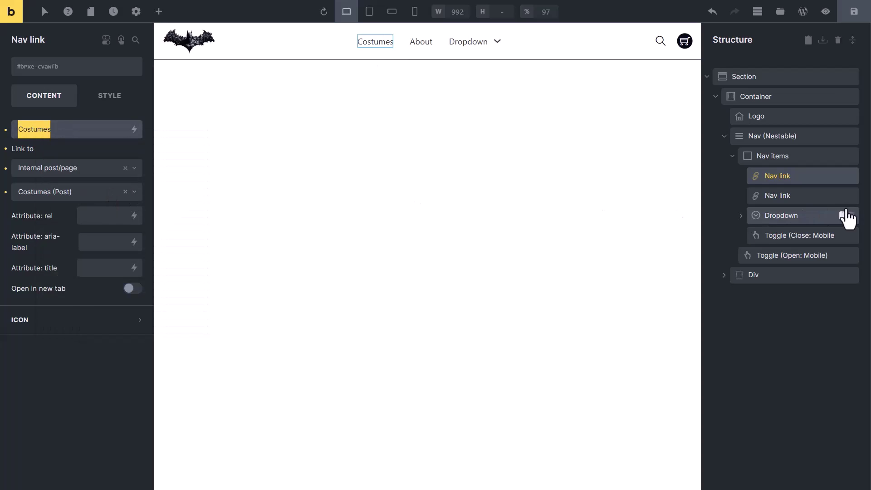
{"action": "double_click", "coordinate": [792, 176]}
{"action": "key", "text": "ctrl+v"}
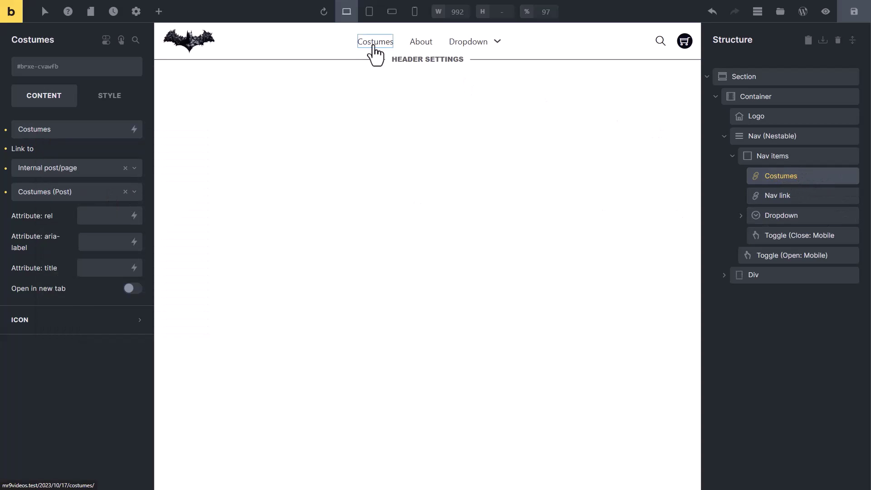
Replace the link text of the second nav link, About, with Tattoos
{"action": "key", "text": "Return"}
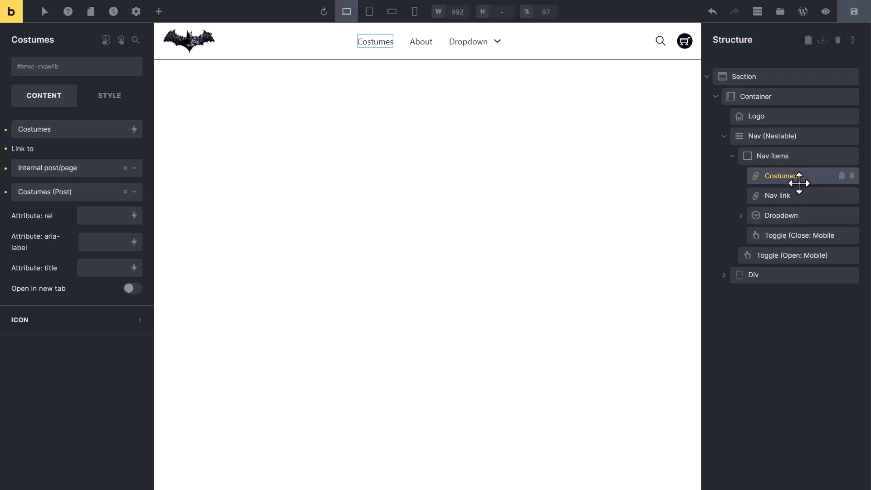
{"action": "left_click", "coordinate": [777, 196]}
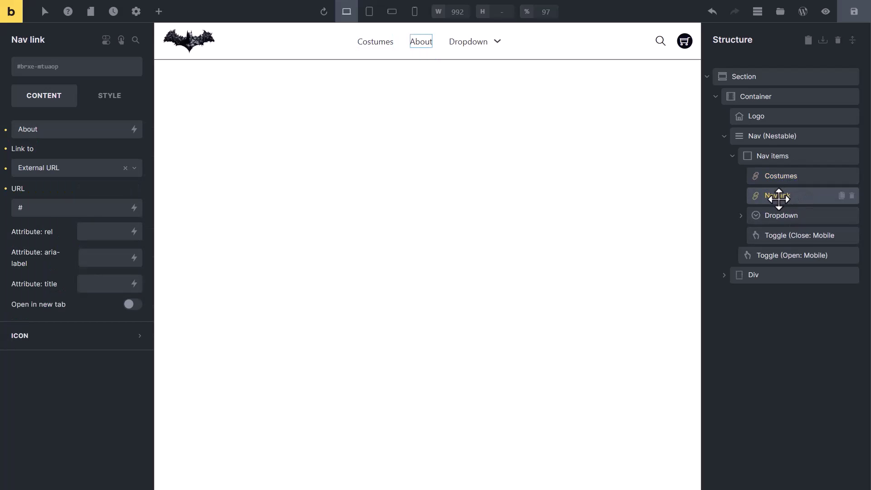
{"action": "left_click", "coordinate": [49, 129]}
{"action": "double_click", "coordinate": [49, 129]}
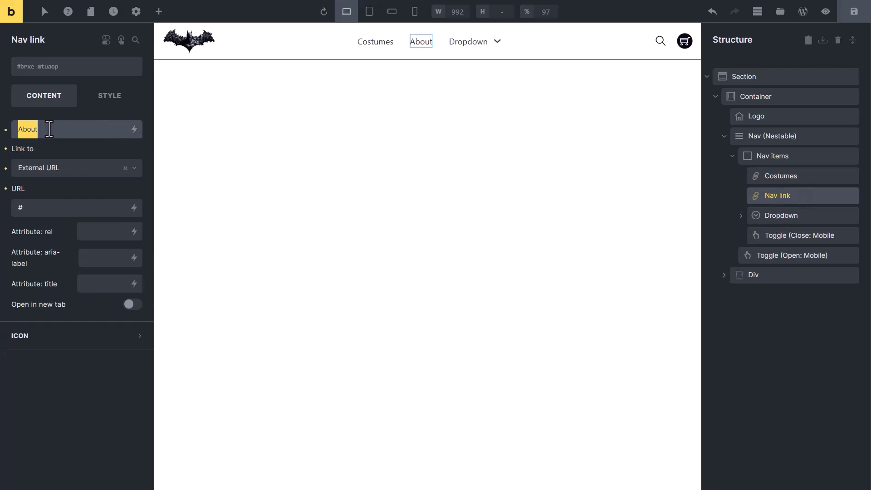
{"action": "type", "text": "Tattoos"}
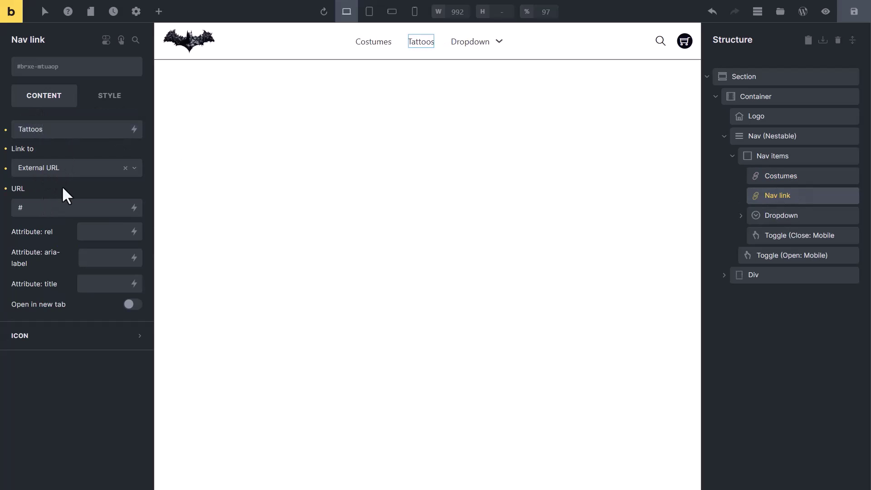
Copy the Tattoos link text and rename that nav link in the structure as Tattoos
{"action": "left_click_drag", "start_coordinate": [43, 129], "coordinate": [32, 129]}
{"action": "right_click", "coordinate": [33, 128]}
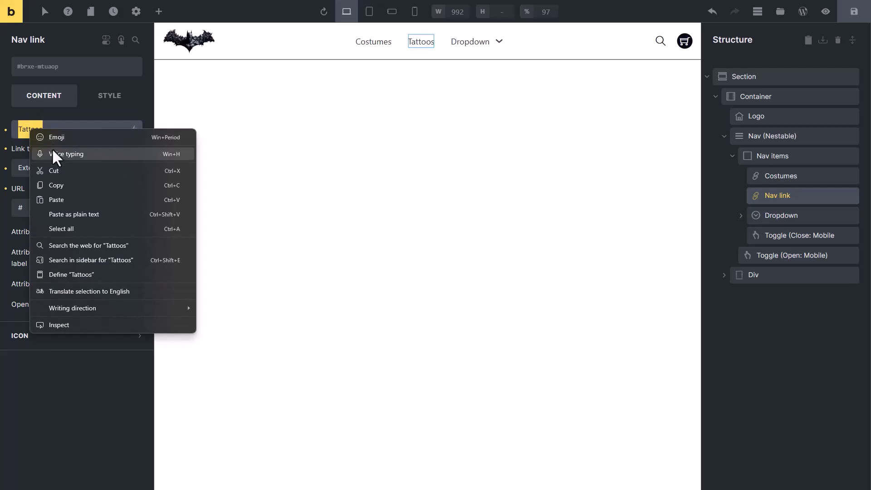
{"action": "left_click", "coordinate": [59, 185]}
{"action": "double_click", "coordinate": [777, 196]}
{"action": "key", "text": "ctrl+v"}
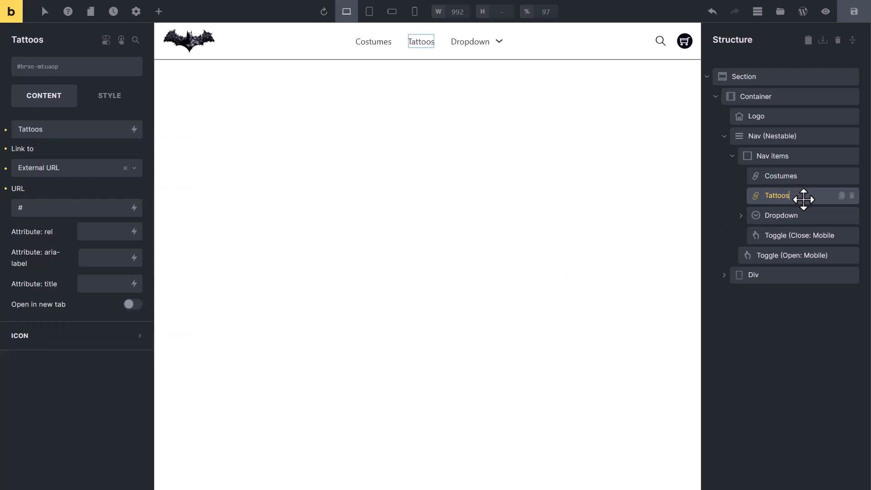
Rename the Dropdown element in the structure as Movies and set its displayed text to Movies
{"action": "left_click", "coordinate": [791, 217]}
{"action": "double_click", "coordinate": [790, 217]}
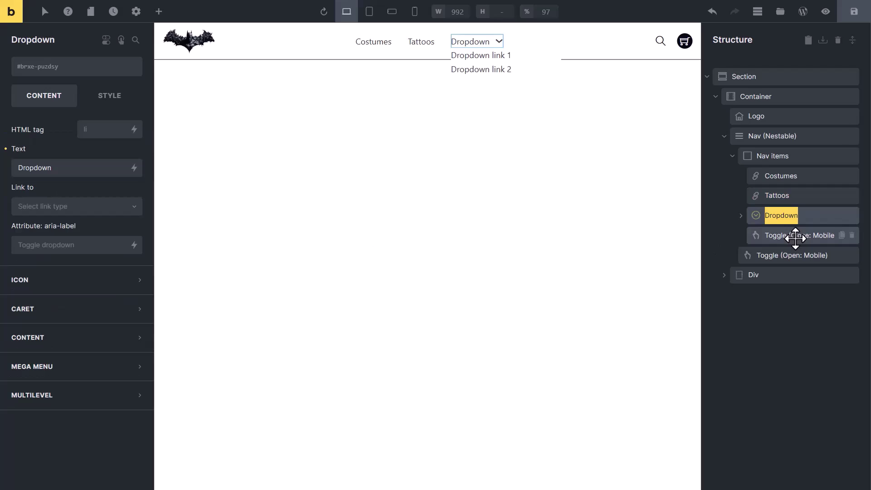
{"action": "type", "text": "Movies"}
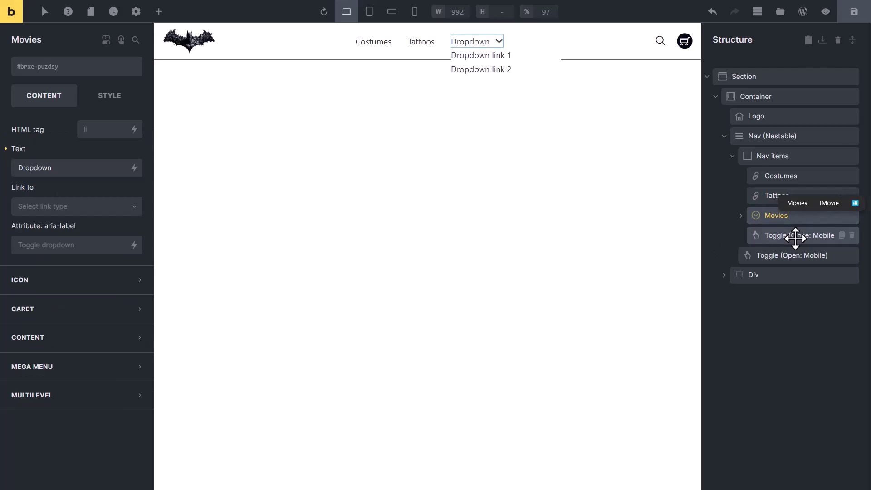
{"action": "key", "text": "Return"}
{"action": "double_click", "coordinate": [44, 168]}
{"action": "type", "text": "Movies"}
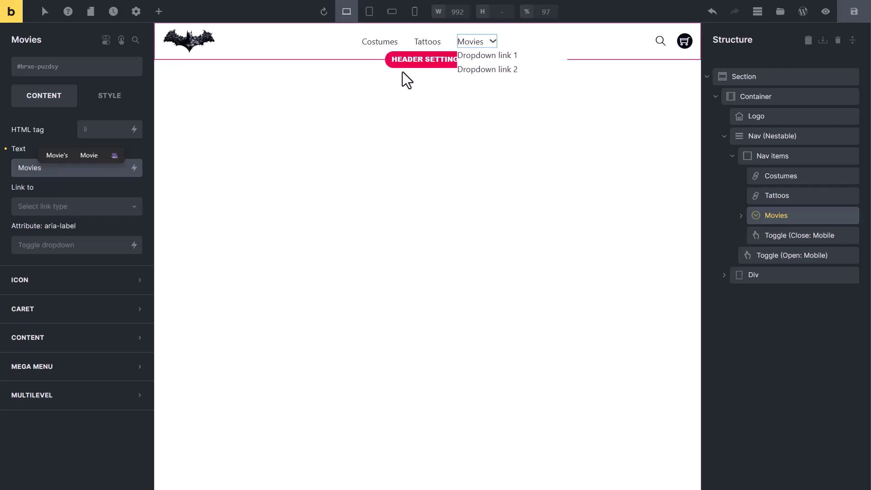
Link the Movies dropdown to an external URL with # as the address
{"action": "left_click", "coordinate": [40, 207]}
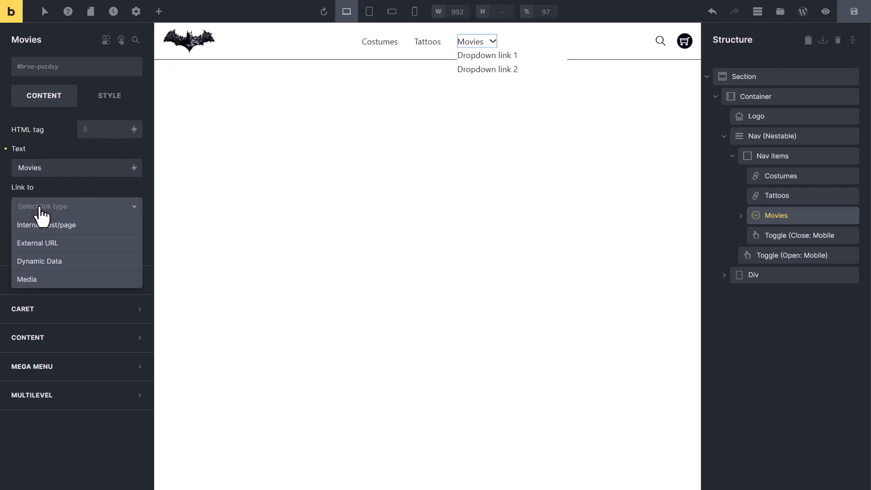
{"action": "left_click", "coordinate": [35, 244]}
{"action": "left_click", "coordinate": [30, 249]}
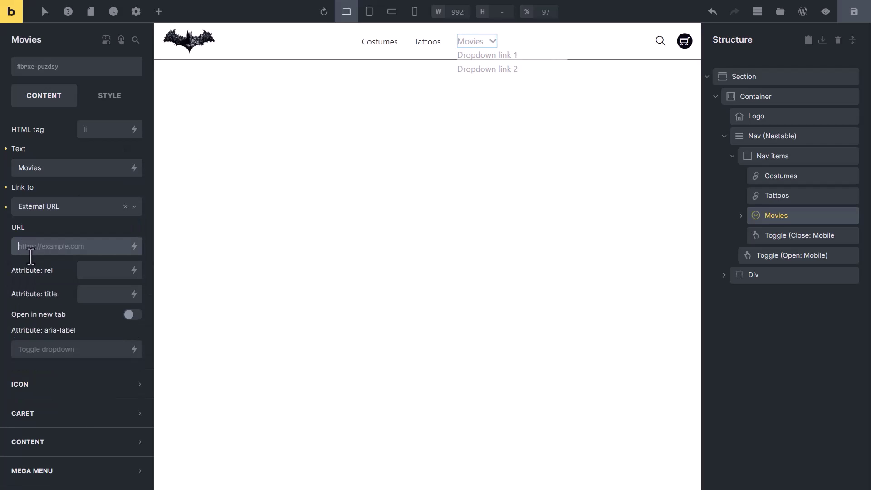
{"action": "type", "text": "#"}
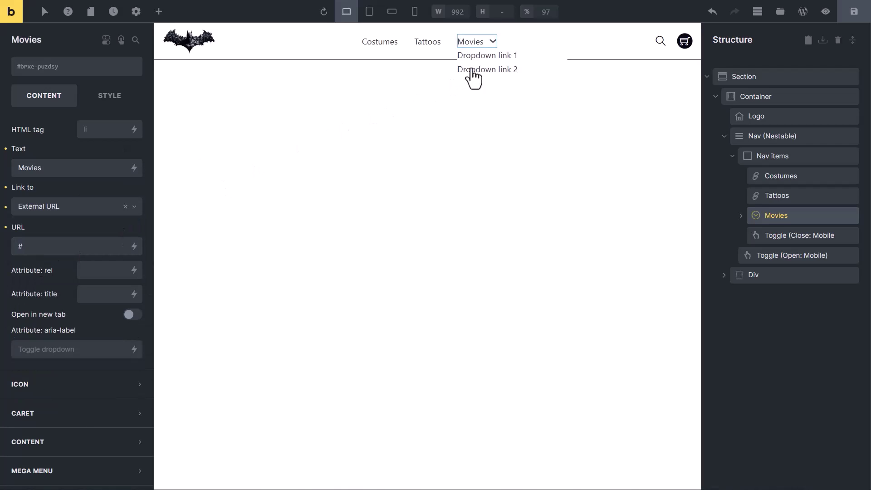
Set the first link inside the Movies dropdown to the text Batman Begins and give its structure item the same name
{"action": "left_click", "coordinate": [741, 216]}
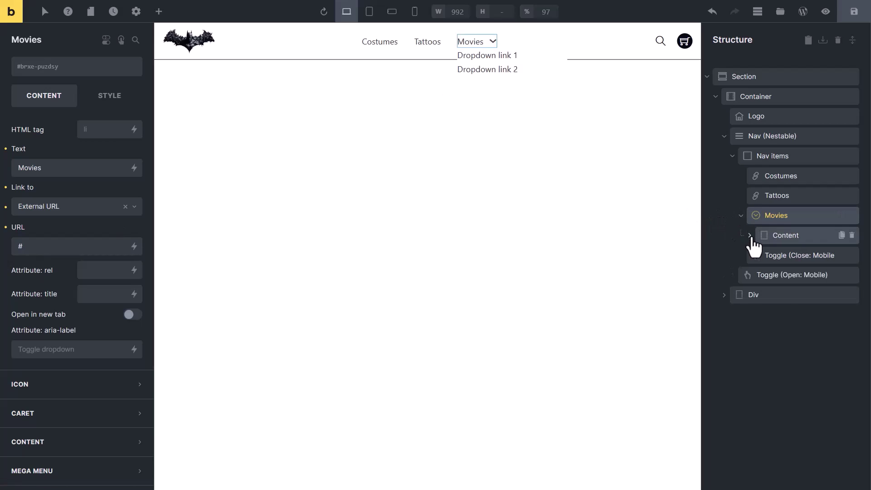
{"action": "left_click", "coordinate": [749, 236]}
{"action": "left_click", "coordinate": [781, 256]}
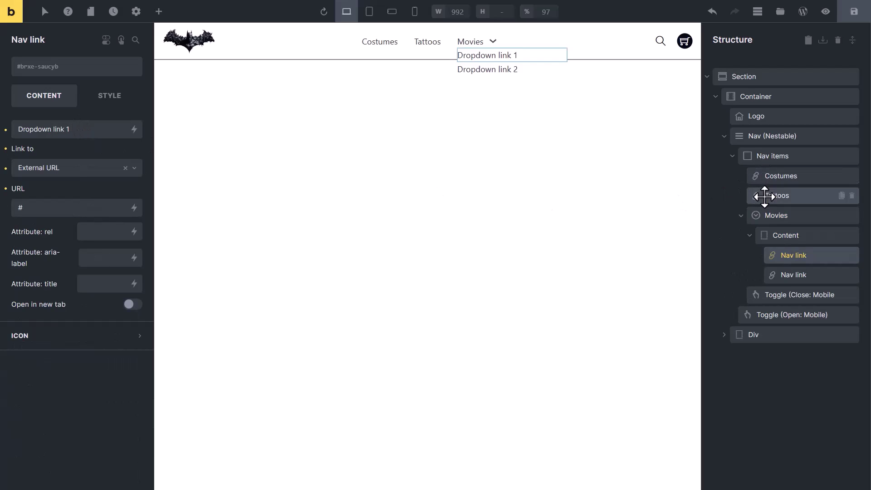
{"action": "triple_click", "coordinate": [82, 129]}
{"action": "type", "text": "Bat"}
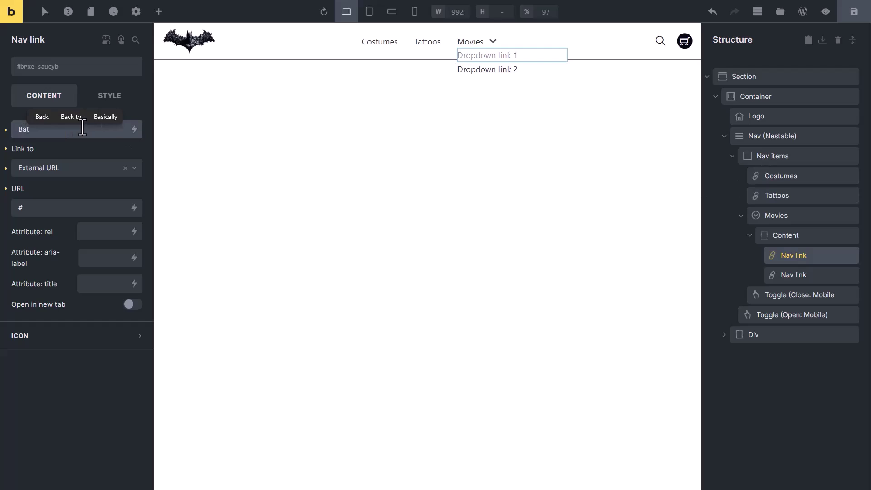
{"action": "type", "text": "man Begins"}
{"action": "triple_click", "coordinate": [77, 135]}
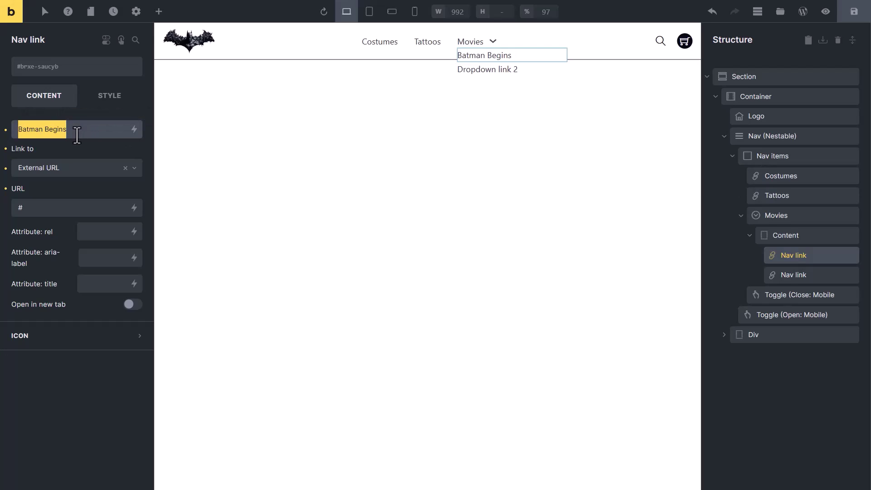
{"action": "double_click", "coordinate": [788, 261]}
{"action": "key", "text": "ctrl+v"}
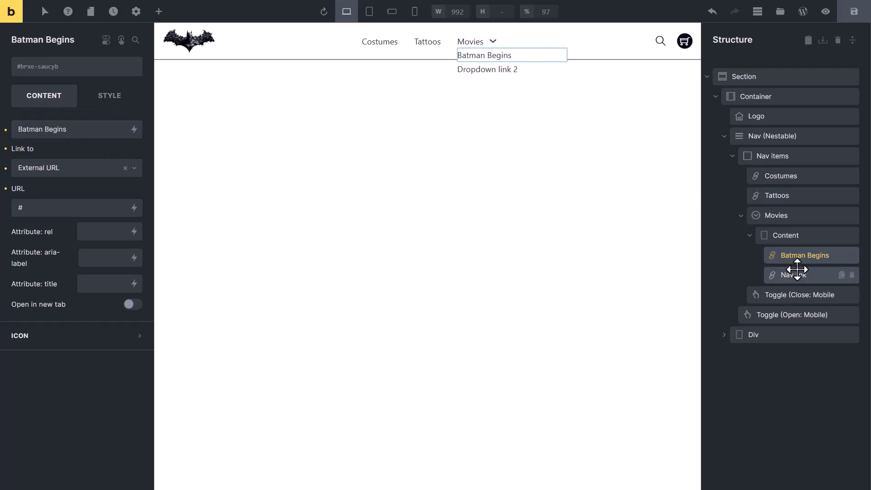
Set the second link inside the Movies dropdown to the text Dark Night and give its structure item the same name
{"action": "left_click", "coordinate": [788, 274]}
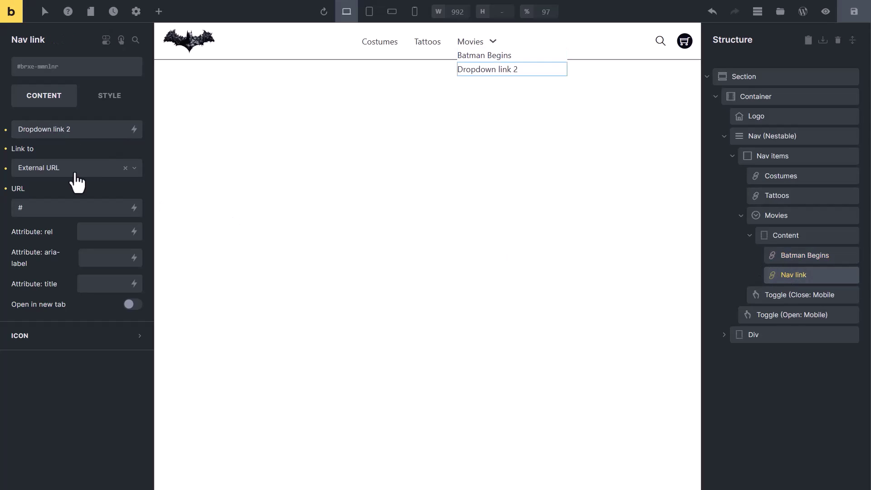
{"action": "triple_click", "coordinate": [73, 131]}
{"action": "type", "text": "Dark Night"}
{"action": "key", "text": "ctrl+a"}
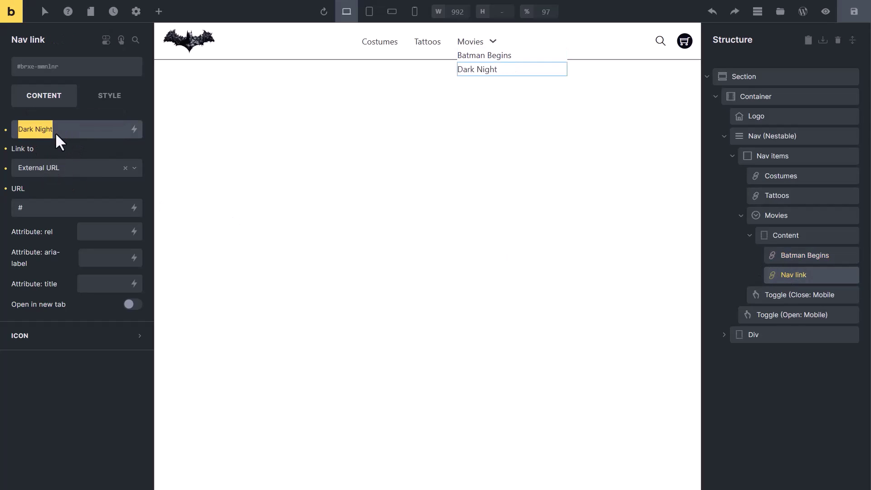
{"action": "double_click", "coordinate": [791, 275]}
{"action": "key", "text": "ctrl+v"}
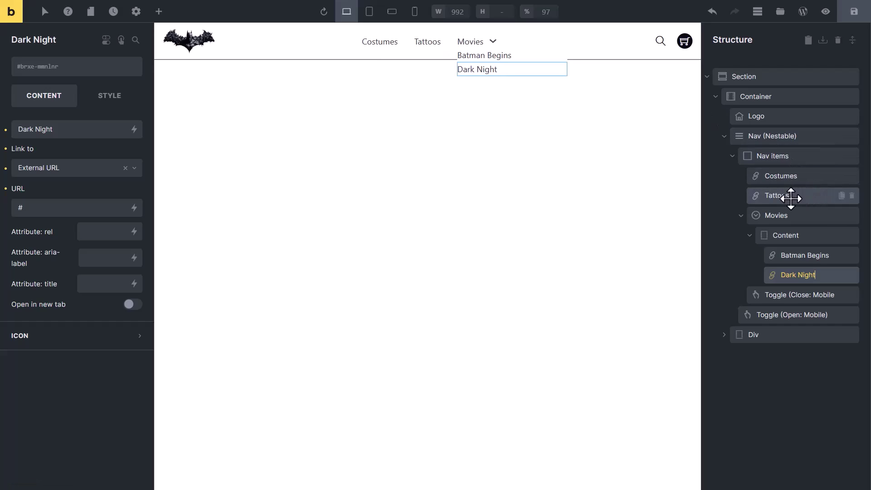
Duplicate the Tattoos nav link in the structure and delete the copy again
{"action": "left_click", "coordinate": [841, 196]}
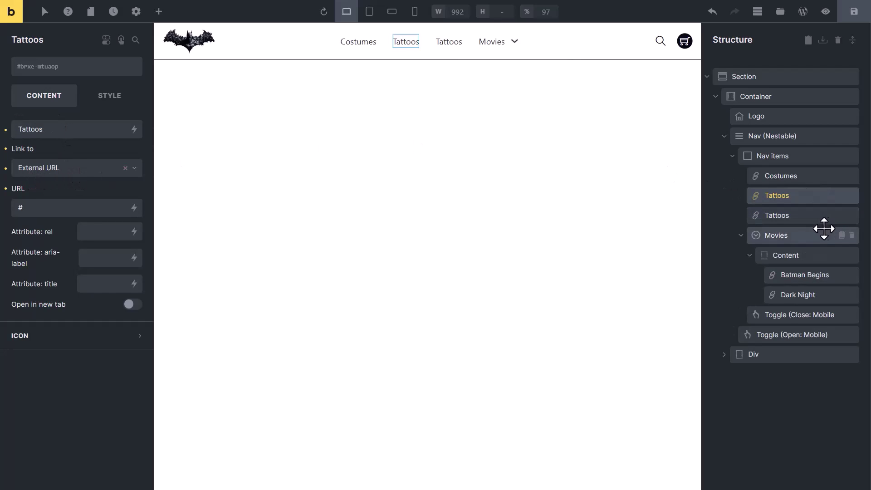
{"action": "left_click", "coordinate": [851, 216]}
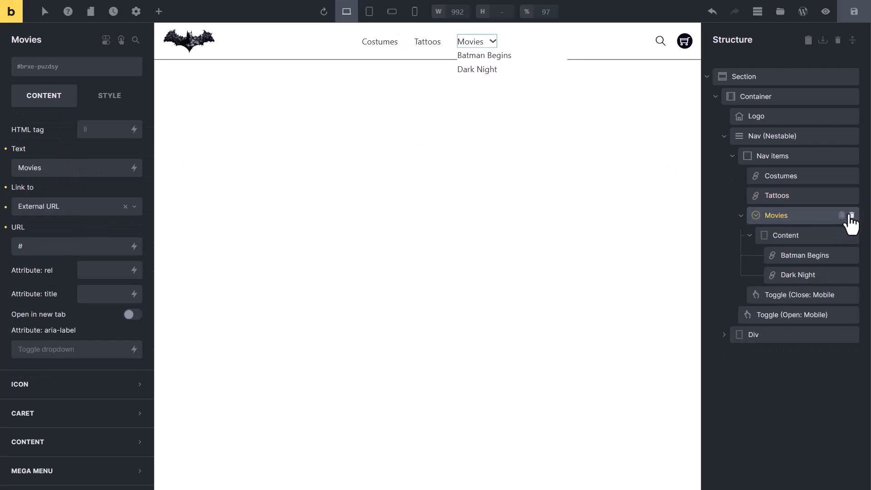
Add a Text link element between Tattoos and Movies in the nav items and set its text to Wallpaper
{"action": "left_click", "coordinate": [157, 12]}
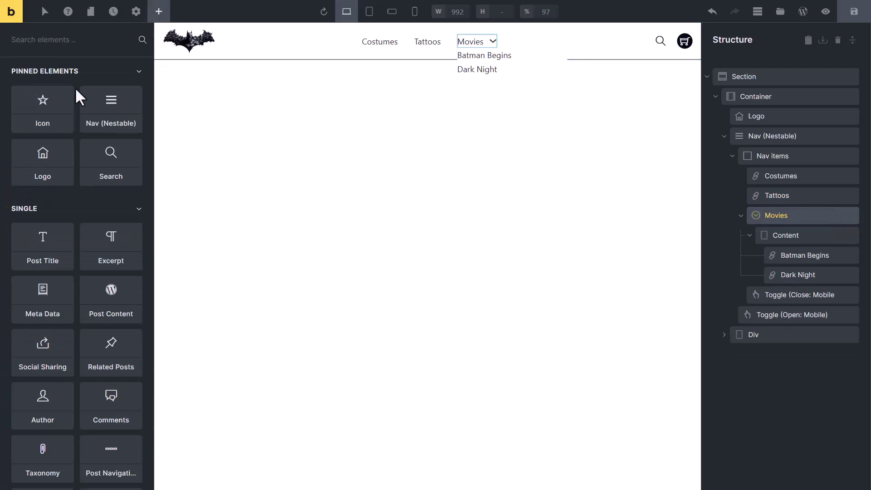
{"action": "type", "text": "text"}
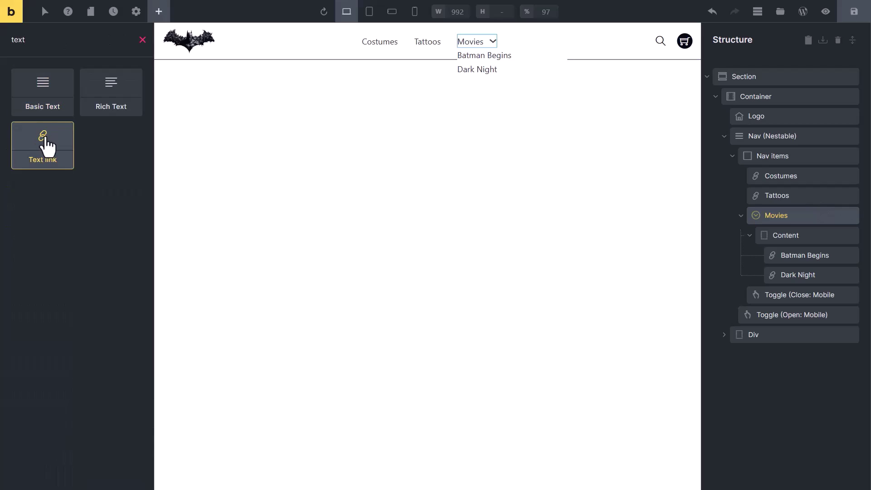
{"action": "left_click_drag", "start_coordinate": [38, 146], "coordinate": [775, 205]}
{"action": "left_click_drag", "start_coordinate": [54, 132], "coordinate": [22, 130]}
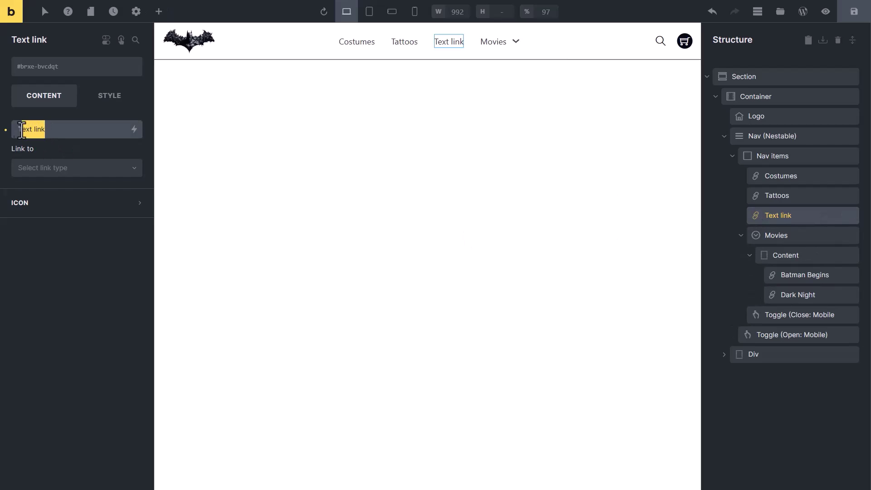
{"action": "type", "text": "Wallpaper"}
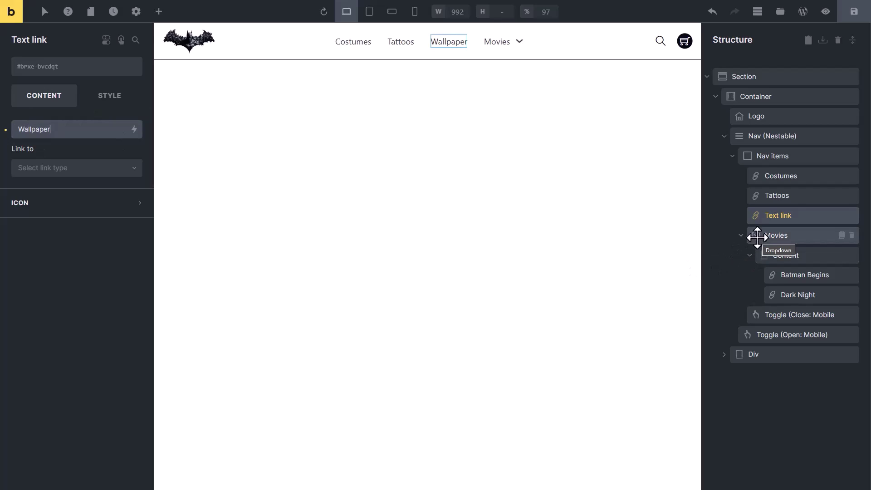
Search the element library for the Dropdown element
{"action": "left_click", "coordinate": [158, 14]}
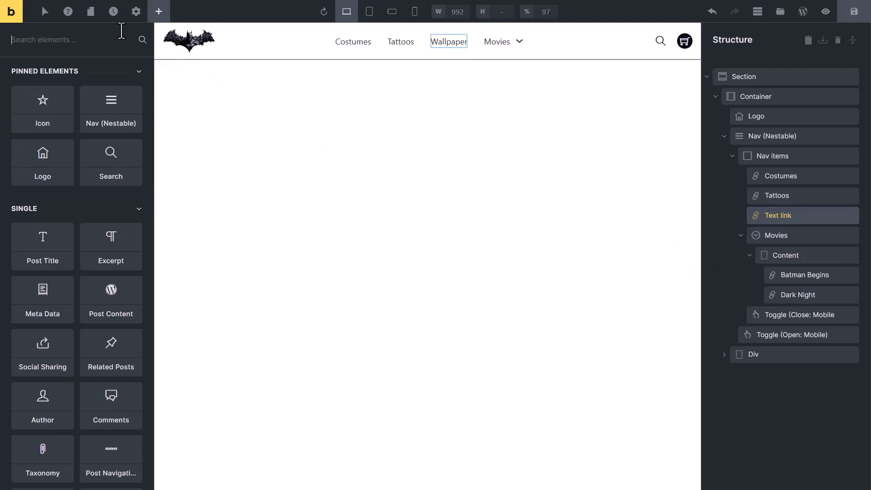
{"action": "type", "text": "drop"}
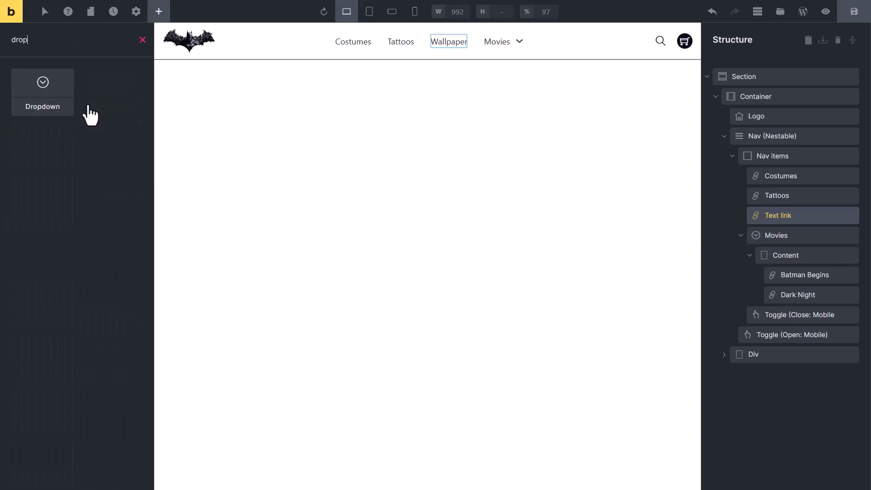
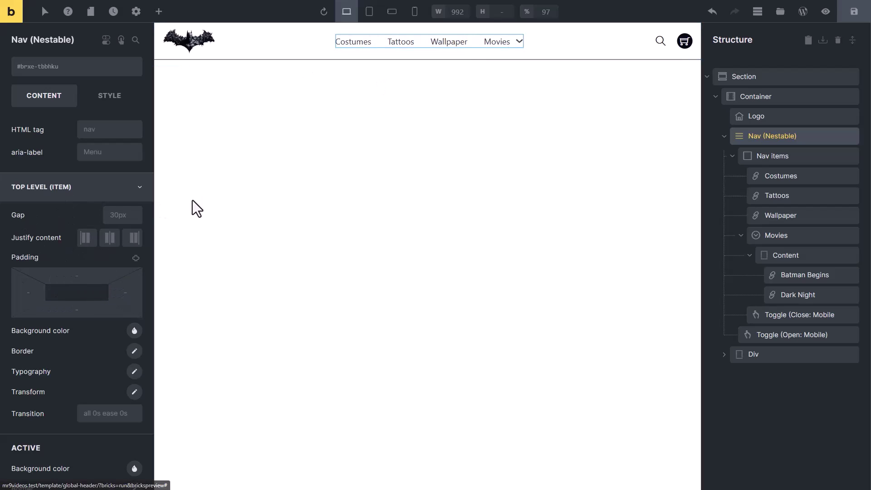
Set the top-level item typography of the Nav (Nestable) element to uppercase text in the Poppins font
{"action": "scroll", "coordinate": [67, 253], "scroll_direction": "down", "scroll_amount": 2}
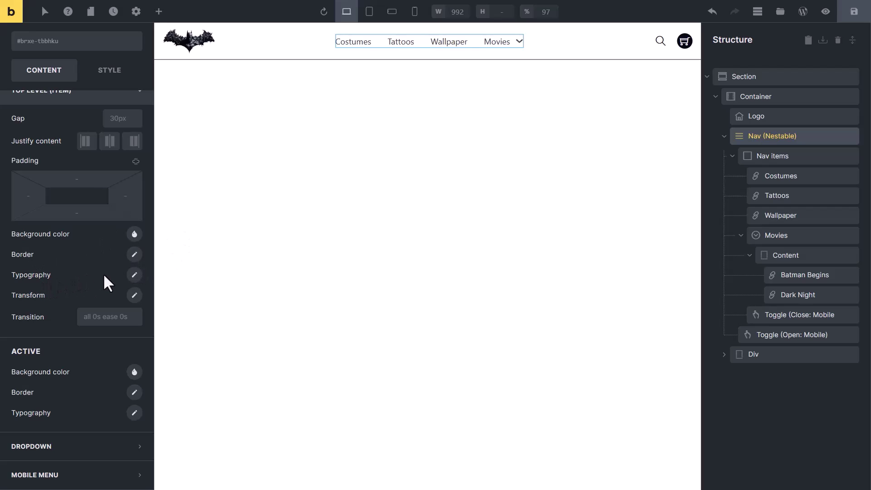
{"action": "left_click", "coordinate": [134, 274]}
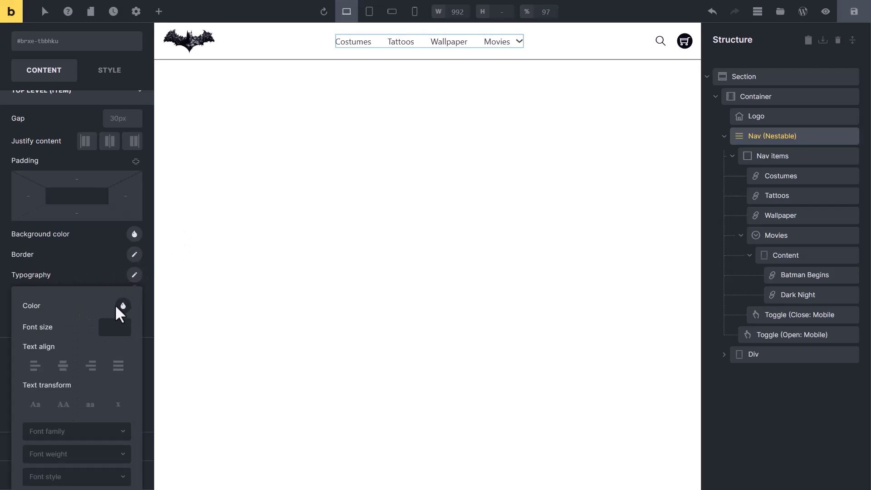
{"action": "scroll", "coordinate": [61, 401], "scroll_direction": "down", "scroll_amount": 3}
{"action": "left_click", "coordinate": [63, 293]}
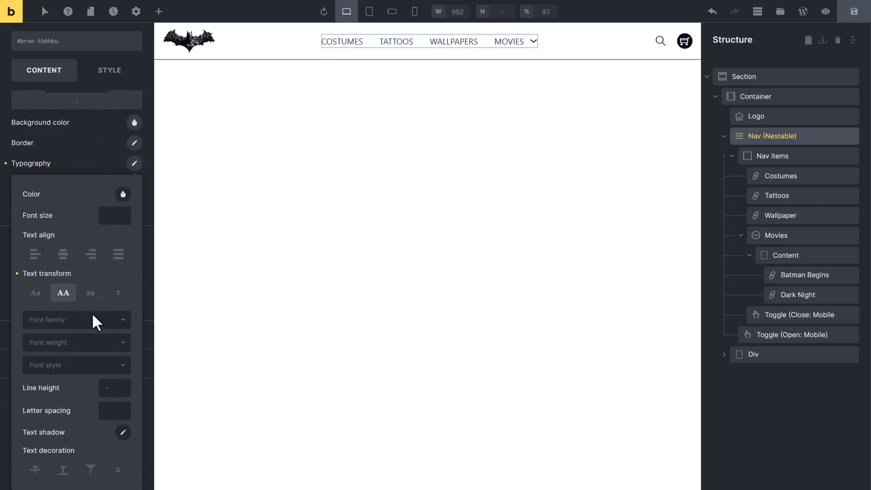
{"action": "left_click", "coordinate": [77, 320]}
{"action": "type", "text": "popp"}
{"action": "left_click", "coordinate": [89, 355]}
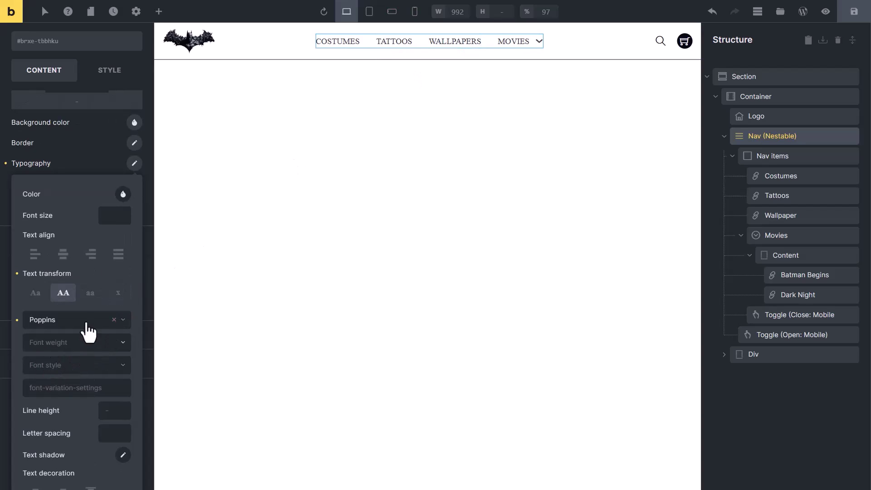
{"action": "left_click", "coordinate": [82, 163]}
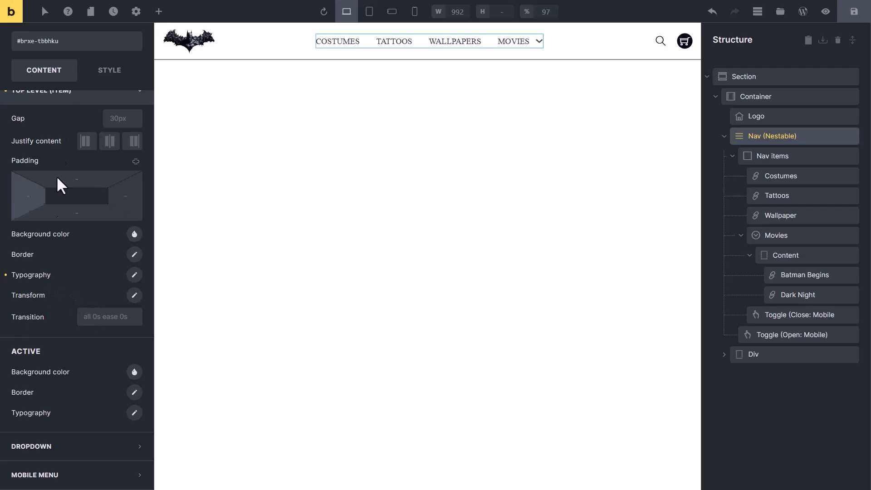
Give the top-level items of the Nav (Nestable) element a hover transform with Scale X 1.1 and Skew X -5°
{"action": "left_click", "coordinate": [44, 11]}
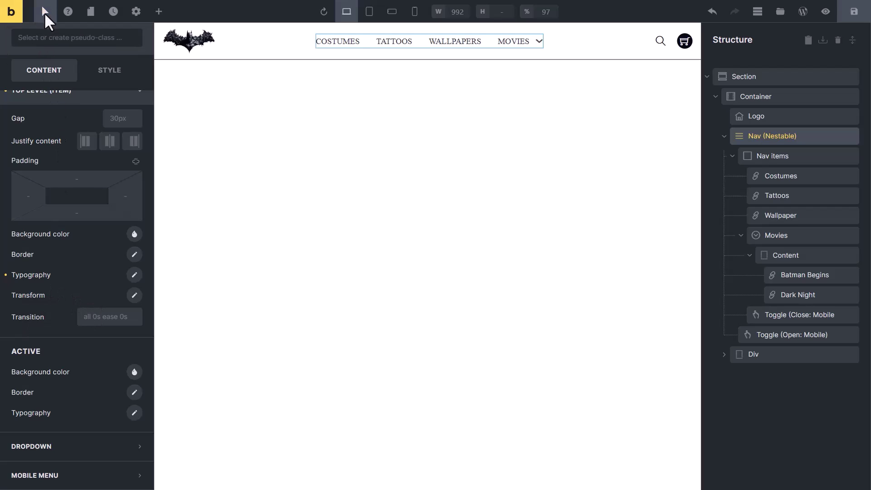
{"action": "left_click", "coordinate": [43, 37]}
{"action": "left_click", "coordinate": [38, 58]}
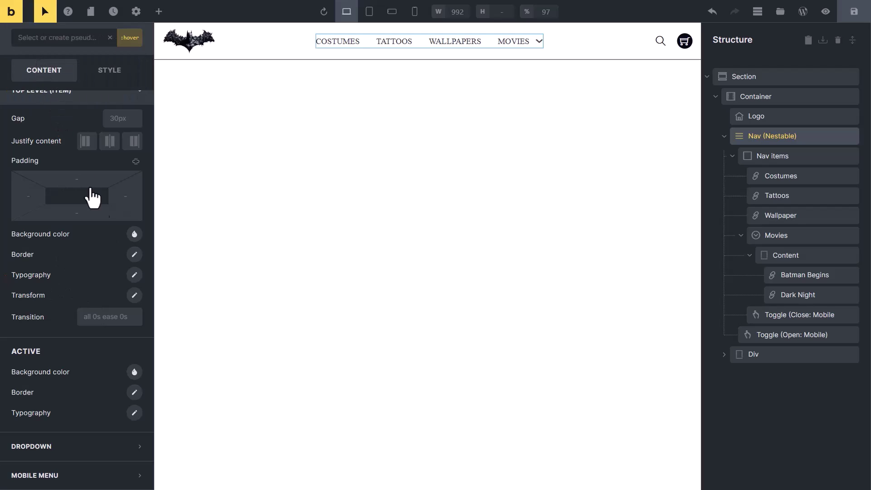
{"action": "left_click", "coordinate": [134, 294]}
{"action": "left_click", "coordinate": [113, 335]}
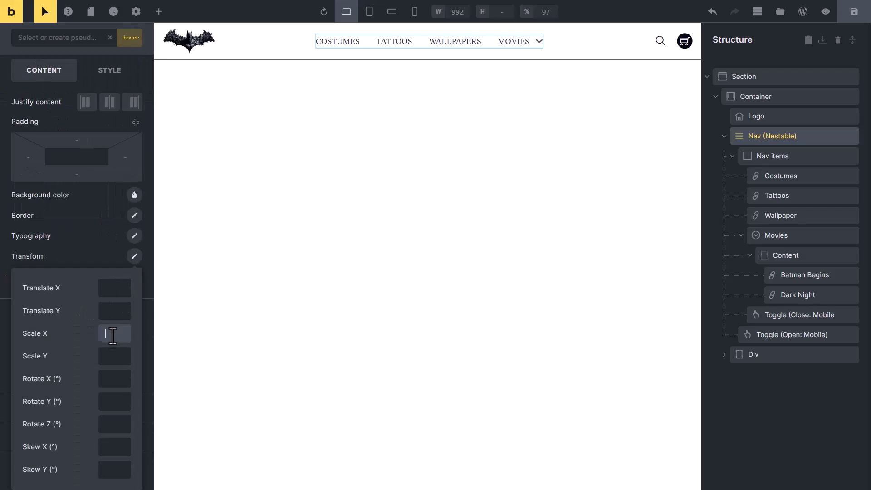
{"action": "type", "text": "1.1"}
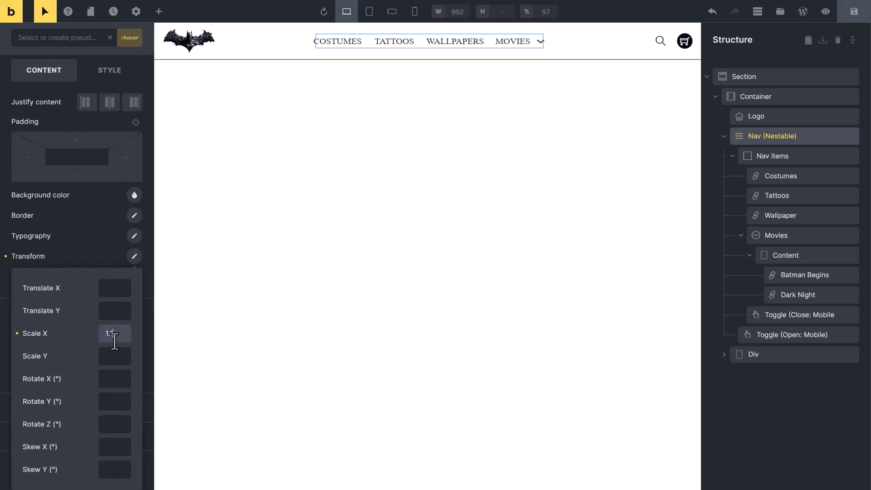
{"action": "left_click", "coordinate": [107, 449]}
{"action": "type", "text": "-5"}
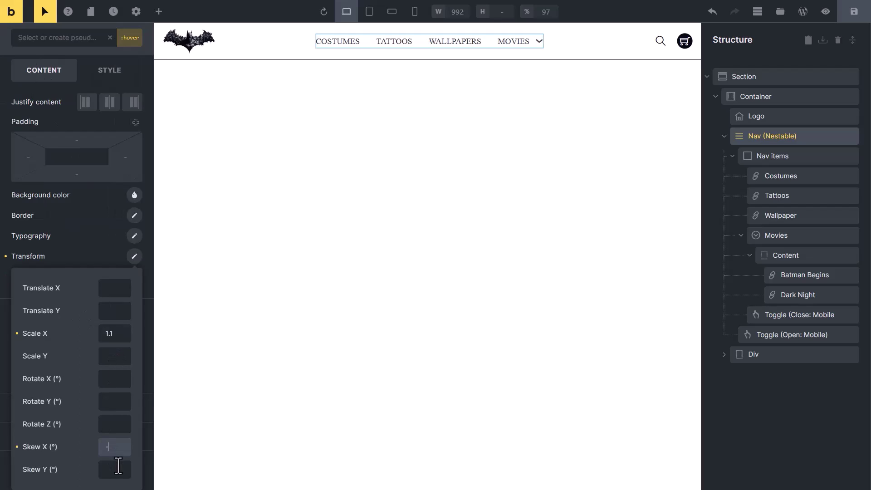
{"action": "left_click", "coordinate": [87, 253]}
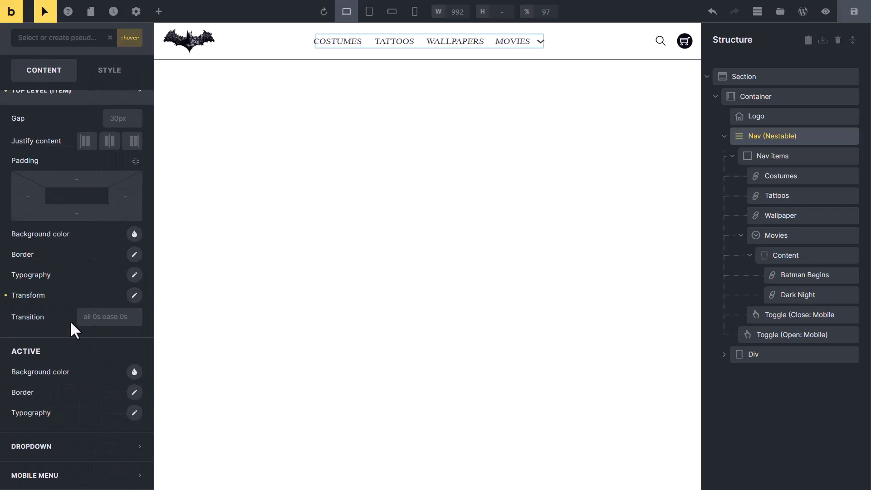
Set the top-level item transition to 0.5s and leave the hover state
{"action": "left_click", "coordinate": [117, 318]}
{"action": "type", "text": "0.5s"}
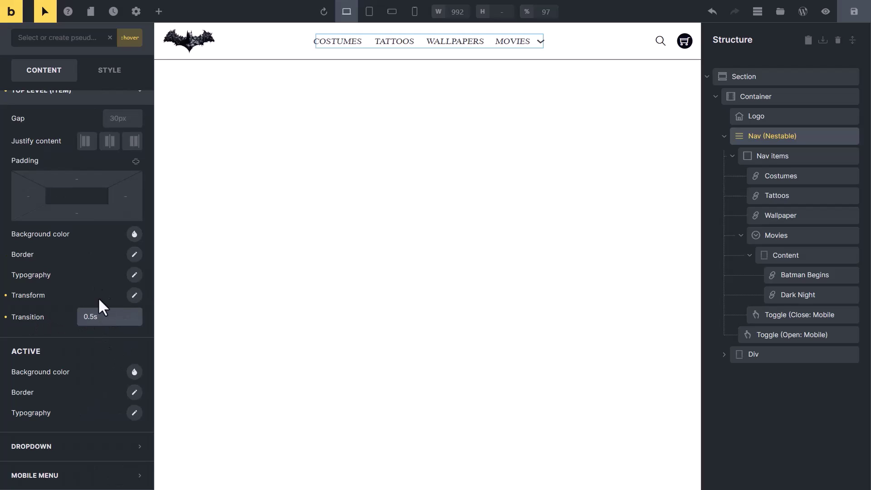
{"action": "left_click", "coordinate": [110, 37]}
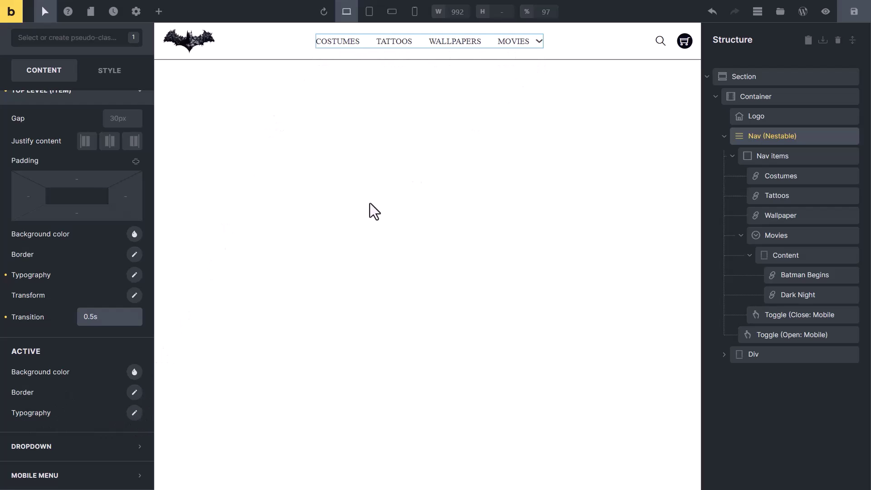
Set the active top-level item's typography color to pink #ff00aa
{"action": "left_click", "coordinate": [134, 412]}
{"action": "scroll", "coordinate": [129, 408], "scroll_direction": "down", "scroll_amount": 5}
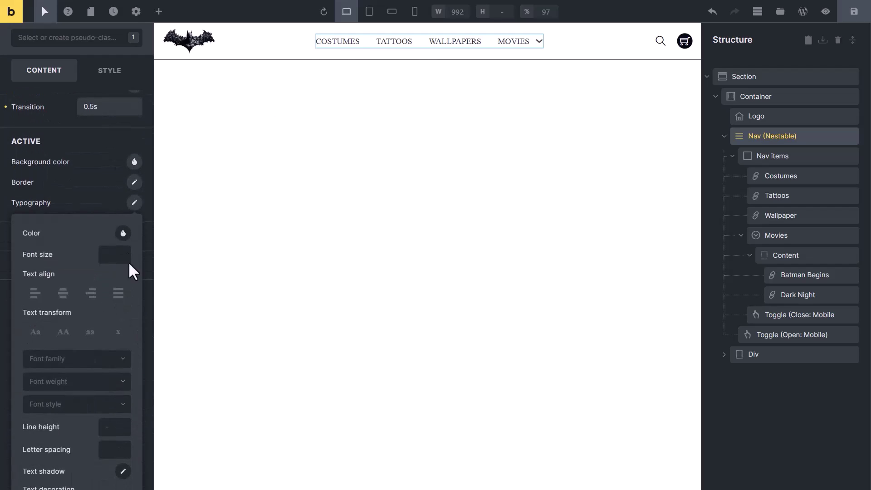
{"action": "left_click", "coordinate": [123, 233]}
{"action": "left_click", "coordinate": [109, 298]}
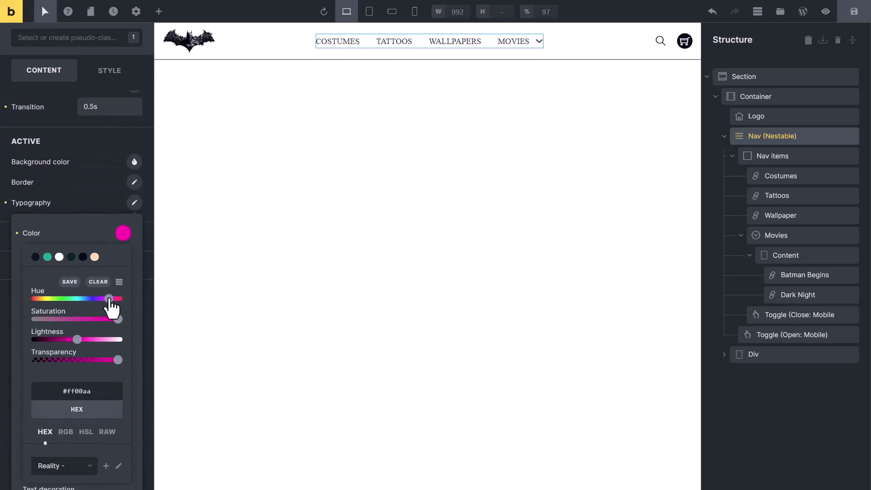
{"action": "left_click", "coordinate": [349, 63]}
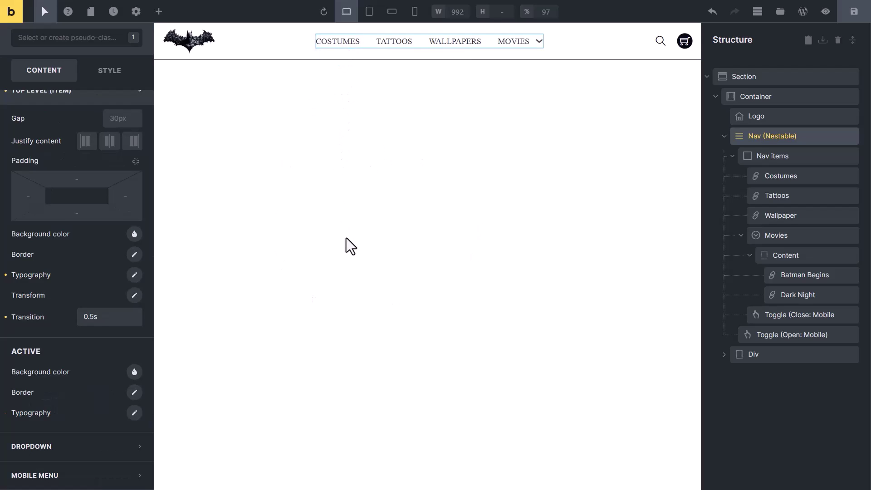
In the template settings, populate the content with the single post/page Costumes and apply the preview
{"action": "left_click", "coordinate": [136, 14]}
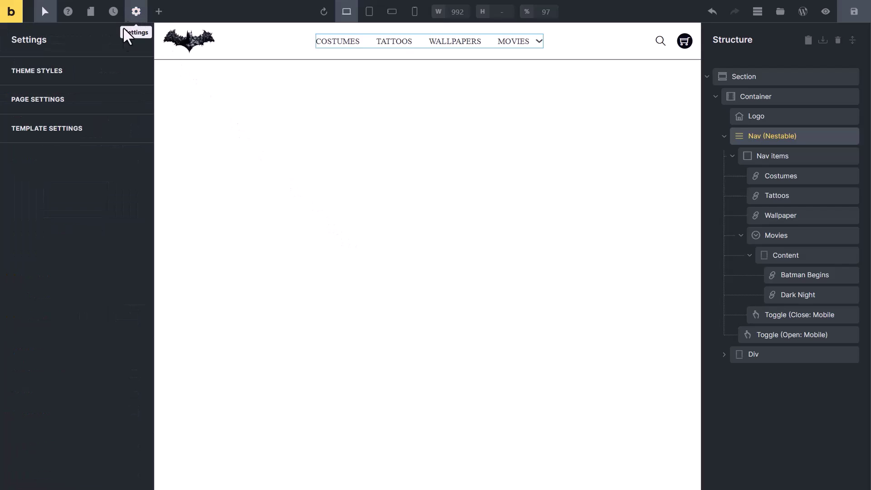
{"action": "left_click", "coordinate": [78, 132]}
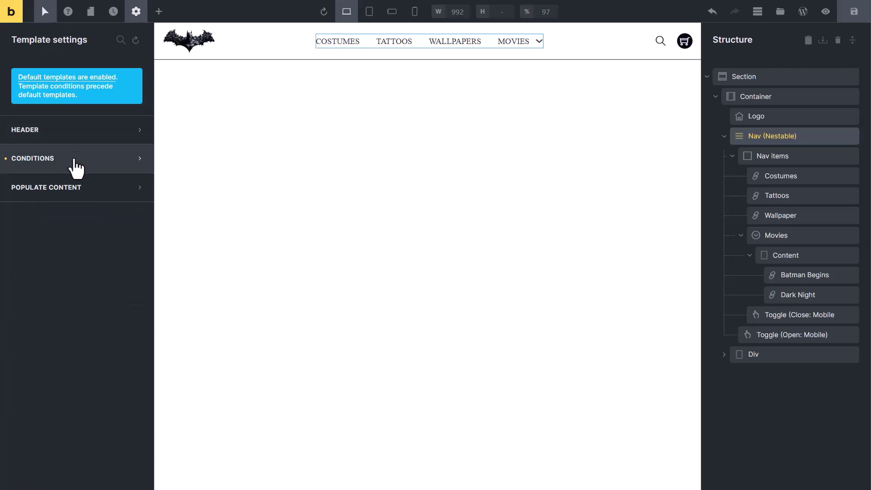
{"action": "left_click", "coordinate": [73, 191]}
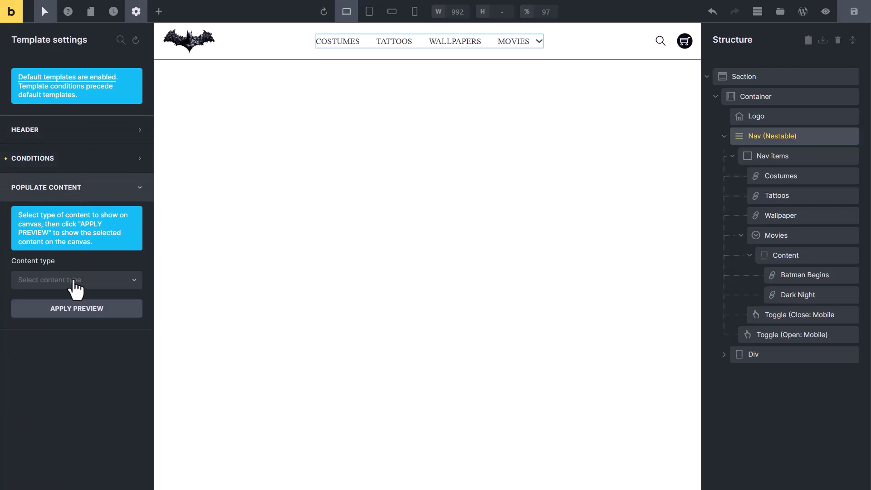
{"action": "left_click", "coordinate": [89, 280]}
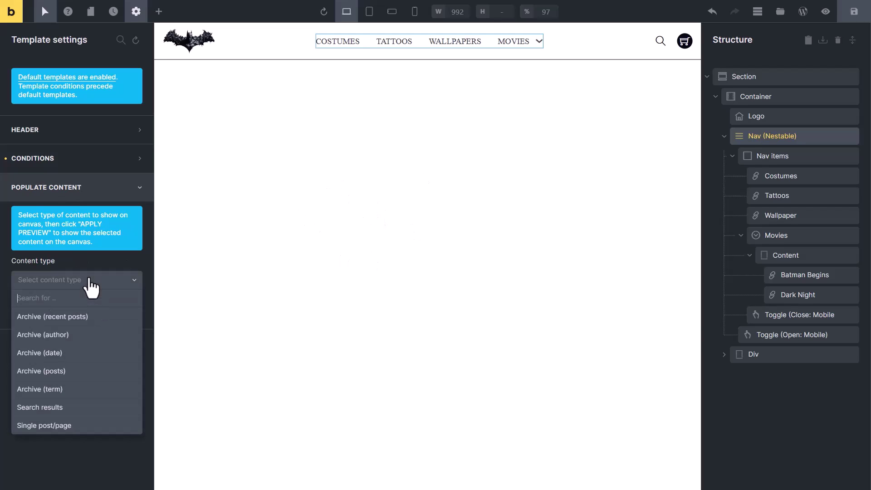
{"action": "left_click", "coordinate": [45, 426]}
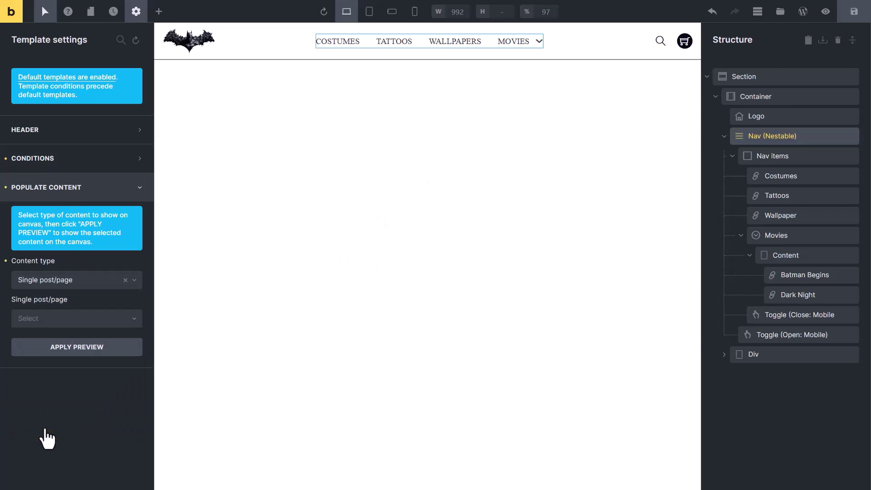
{"action": "left_click", "coordinate": [72, 322]}
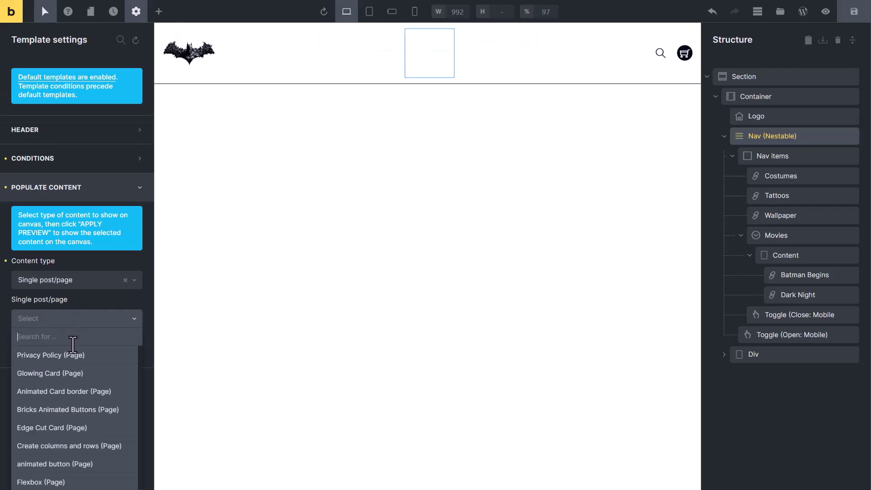
{"action": "scroll", "coordinate": [73, 350], "scroll_direction": "down", "scroll_amount": 4}
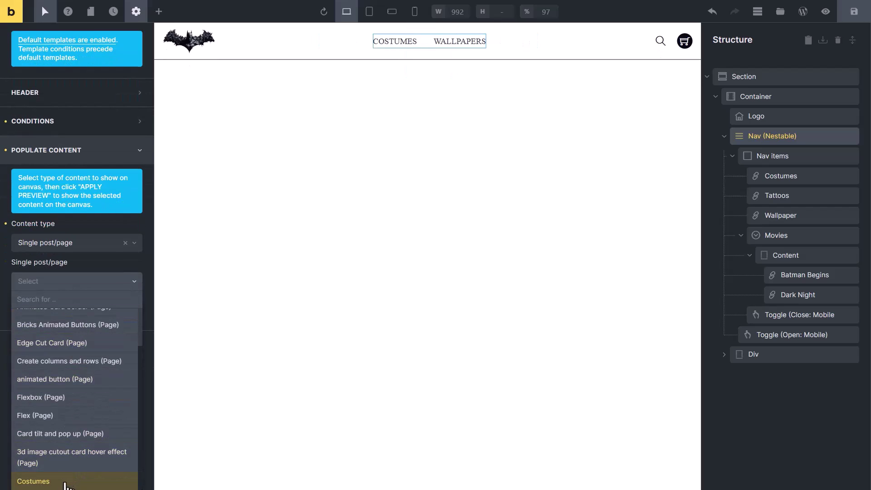
{"action": "left_click", "coordinate": [66, 483]}
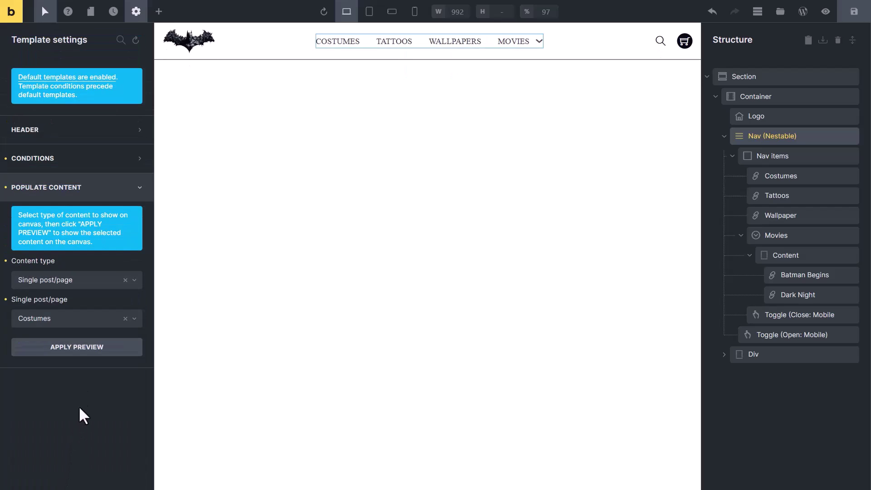
{"action": "left_click", "coordinate": [84, 350]}
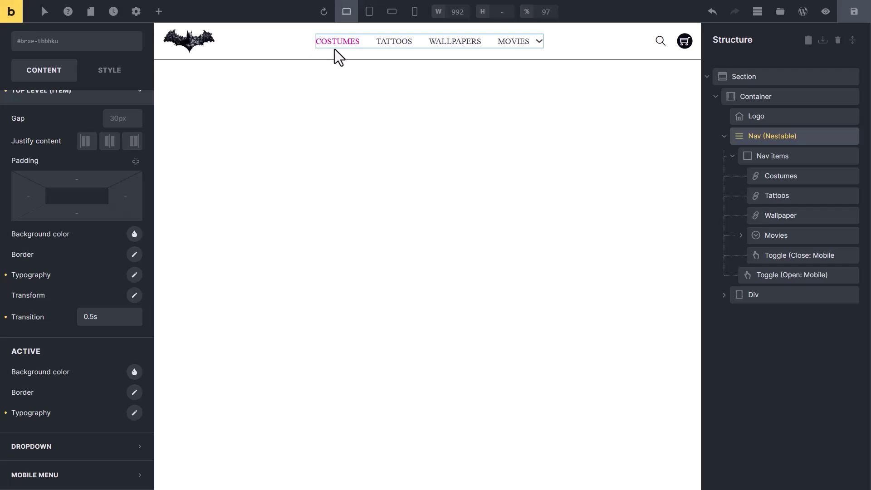
Examine the nav's active typography and dropdown icon settings, and the Movies dropdown element's own settings
{"action": "left_click", "coordinate": [134, 413]}
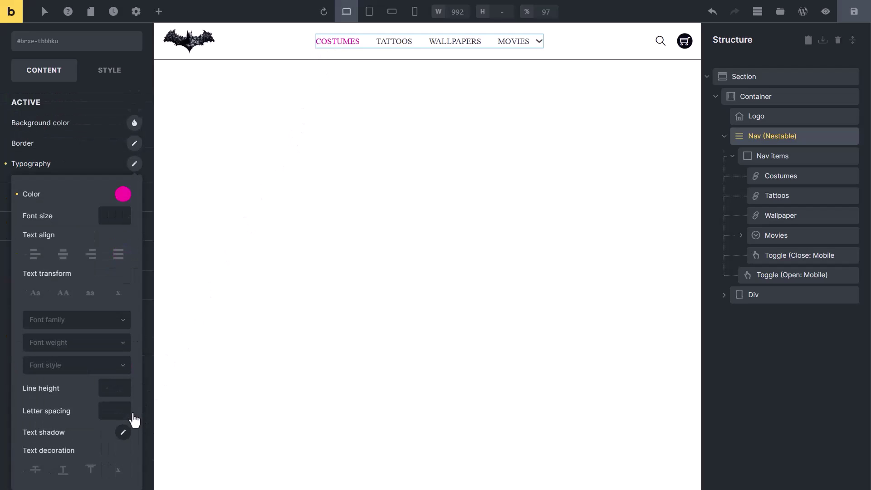
{"action": "left_click", "coordinate": [82, 154]}
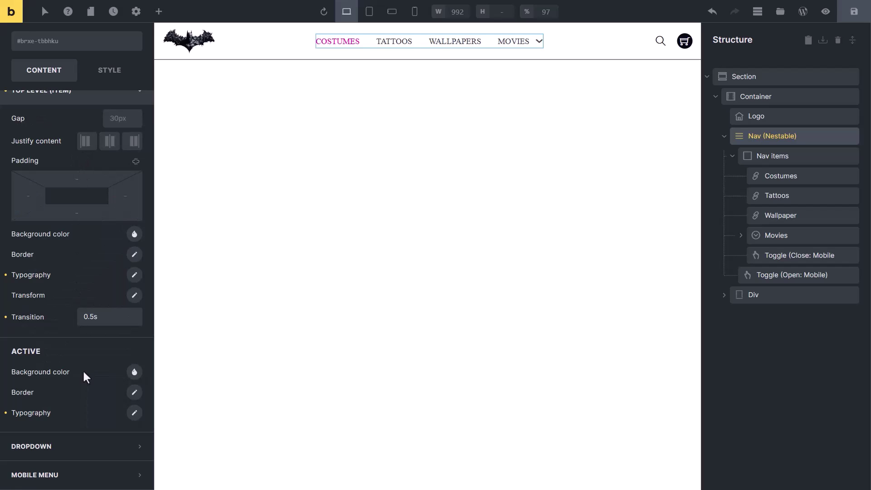
{"action": "left_click", "coordinate": [76, 446]}
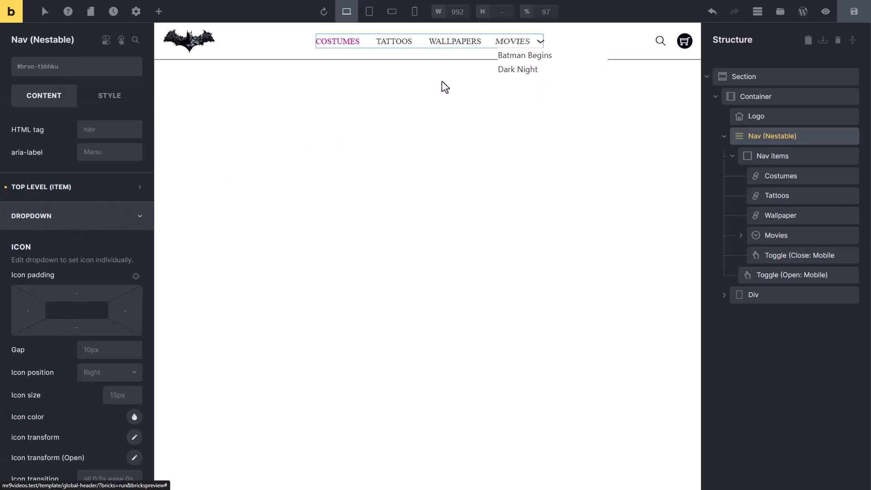
{"action": "left_click_drag", "start_coordinate": [12, 261], "coordinate": [134, 259]}
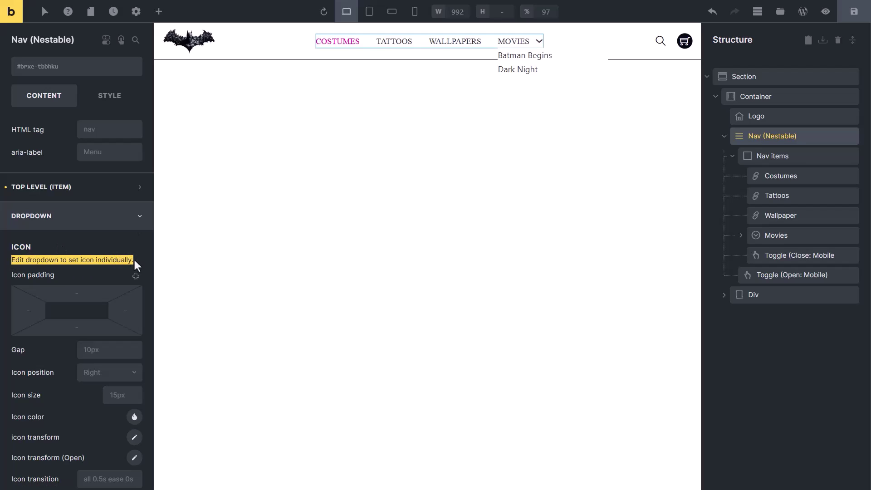
{"action": "left_click", "coordinate": [86, 245]}
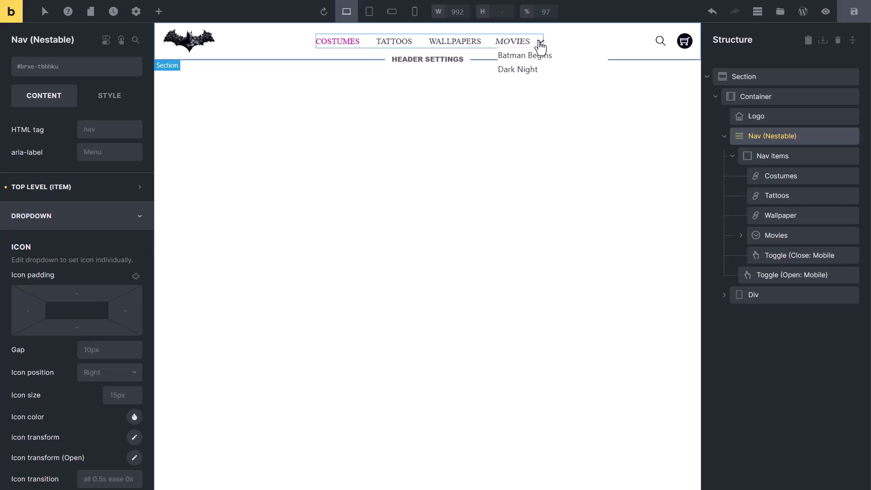
{"action": "left_click", "coordinate": [760, 236]}
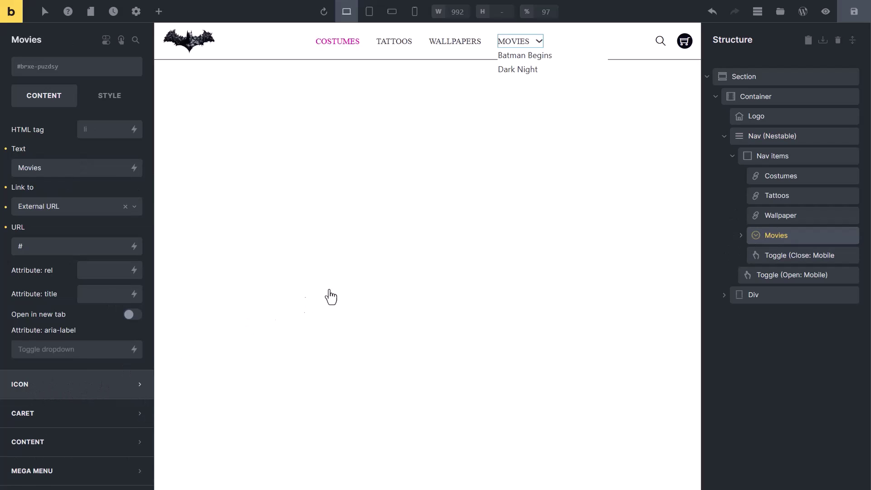
{"action": "left_click", "coordinate": [736, 136]}
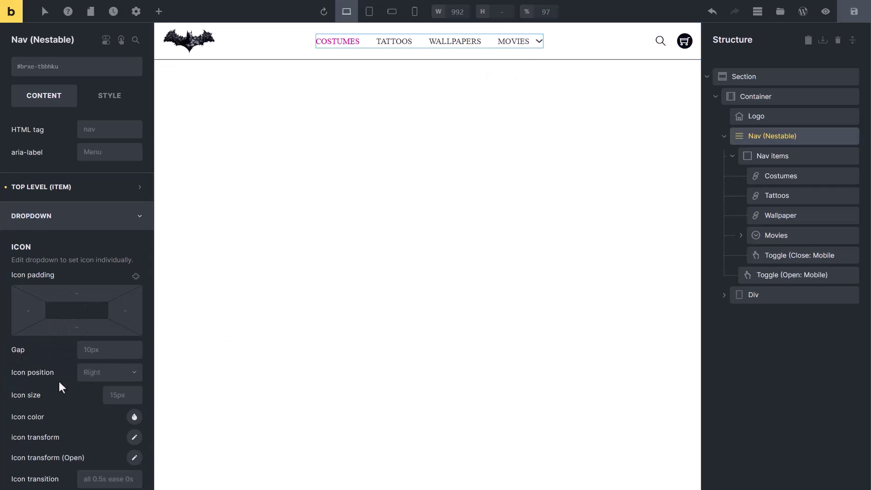
Try the Left icon position for the nav's dropdown and clear the setting again
{"action": "left_click", "coordinate": [134, 376]}
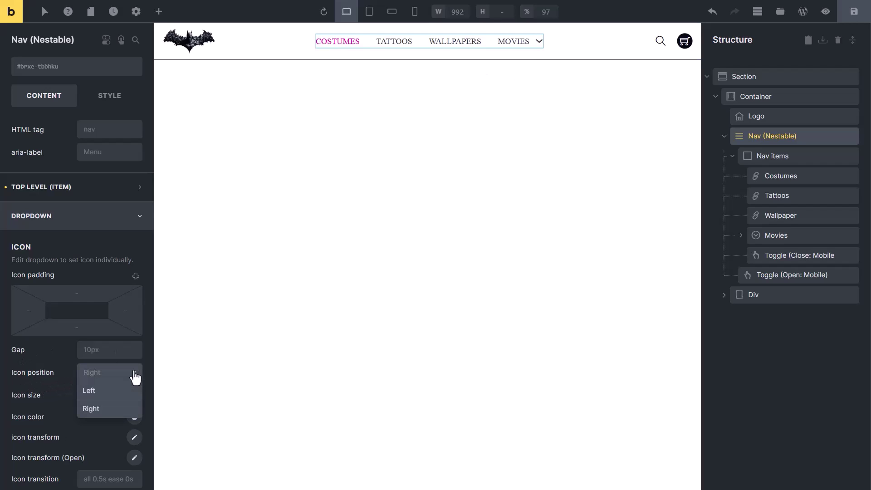
{"action": "left_click", "coordinate": [104, 392]}
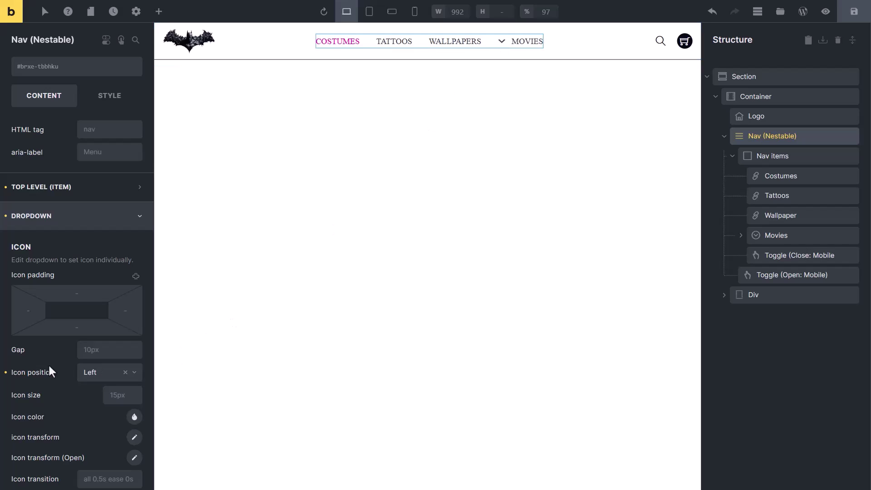
{"action": "left_click", "coordinate": [5, 372]}
Set Rotate X to 180° in the dropdown's open-state icon transform and test it on the Movies dropdown
{"action": "scroll", "coordinate": [31, 369], "scroll_direction": "down", "scroll_amount": 5}
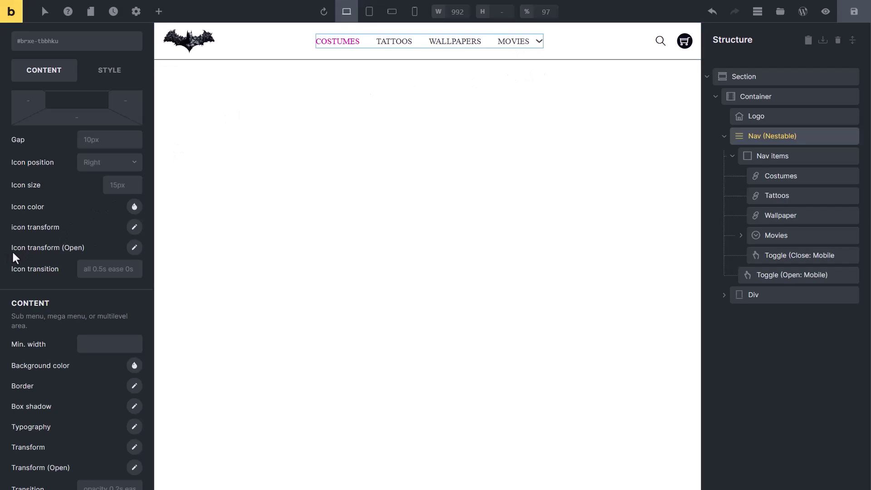
{"action": "left_click", "coordinate": [134, 247]}
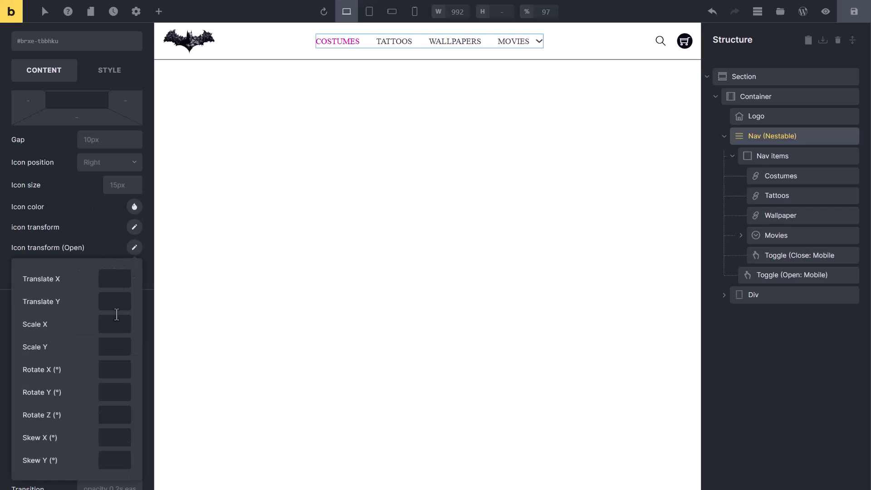
{"action": "left_click", "coordinate": [114, 370]}
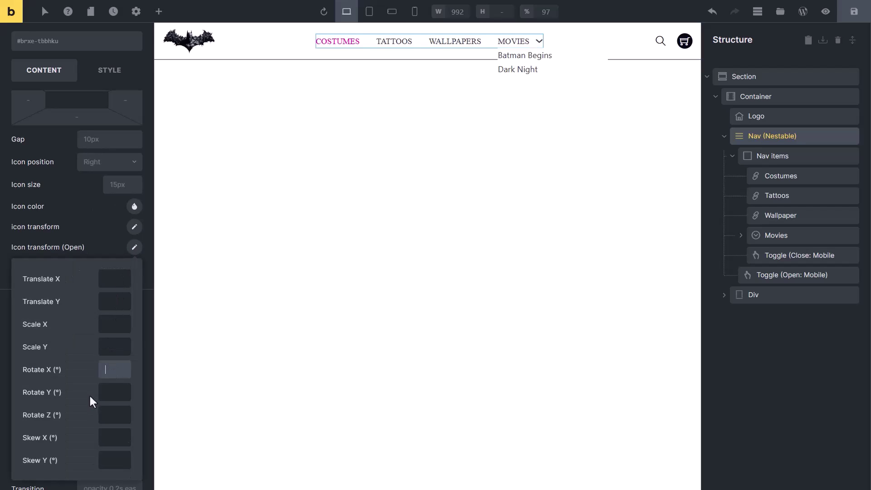
{"action": "type", "text": "180"}
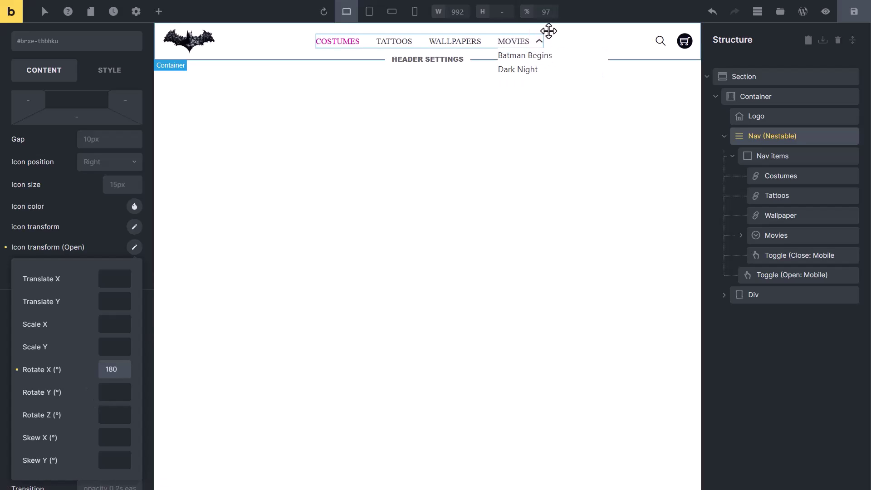
{"action": "left_click", "coordinate": [539, 42]}
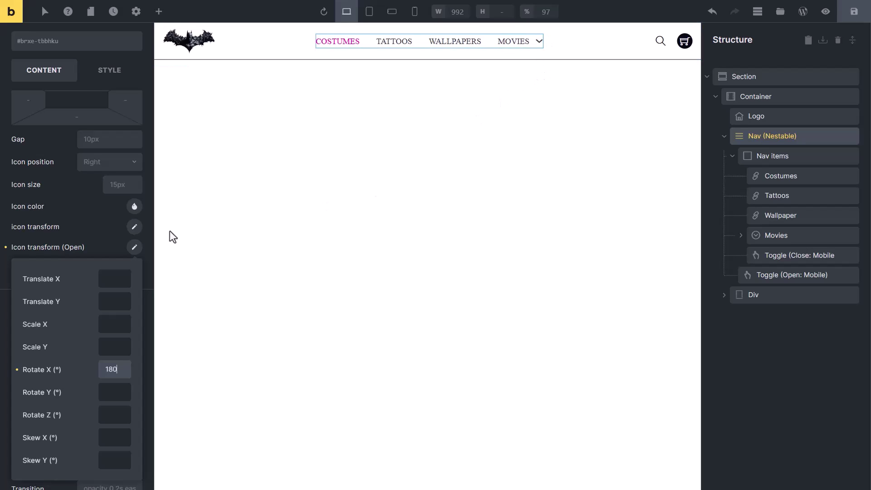
{"action": "left_click", "coordinate": [81, 231]}
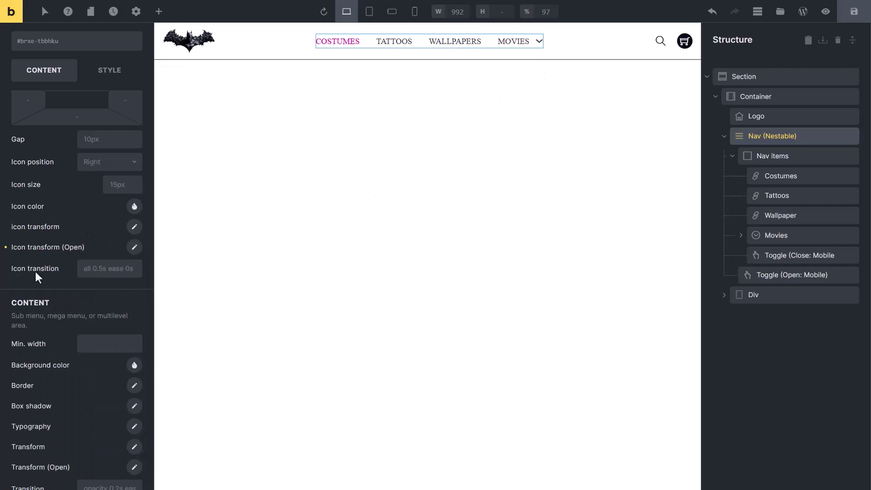
Set the nav dropdown's icon transition to 0.5s
{"action": "left_click", "coordinate": [101, 271]}
{"action": "type", "text": "0.5s"}
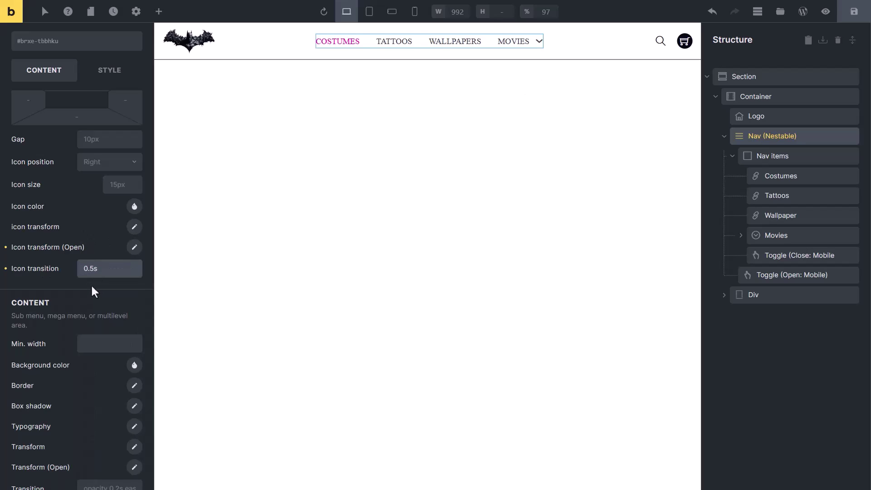
Give the nav's dropdown content a box shadow with blur 1 and the dark color #030c1b
{"action": "scroll", "coordinate": [92, 285], "scroll_direction": "down", "scroll_amount": 4}
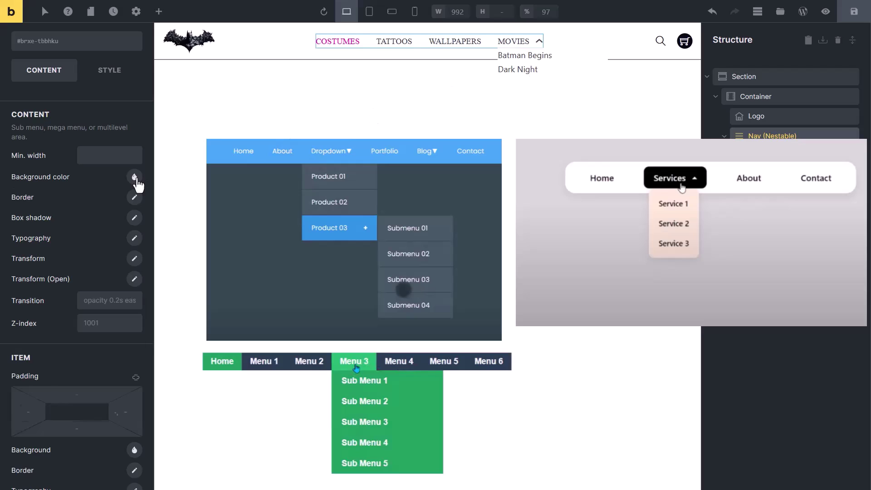
{"action": "left_click", "coordinate": [134, 176]}
{"action": "left_click", "coordinate": [40, 203]}
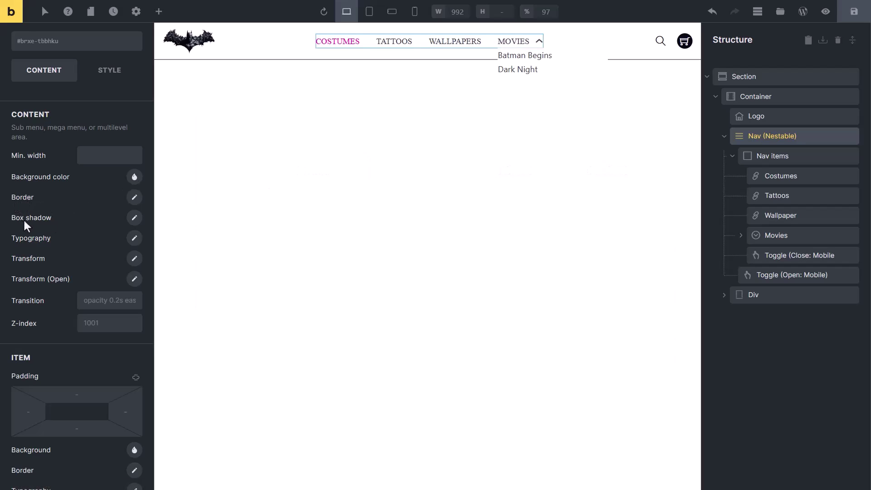
{"action": "left_click", "coordinate": [134, 218]}
{"action": "left_click", "coordinate": [97, 276]}
{"action": "type", "text": "1"}
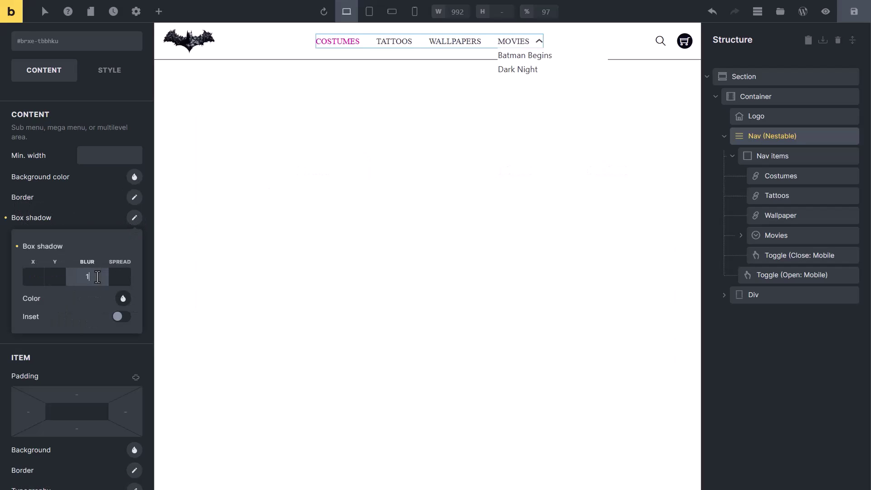
{"action": "left_click", "coordinate": [124, 299]}
{"action": "left_click", "coordinate": [83, 319]}
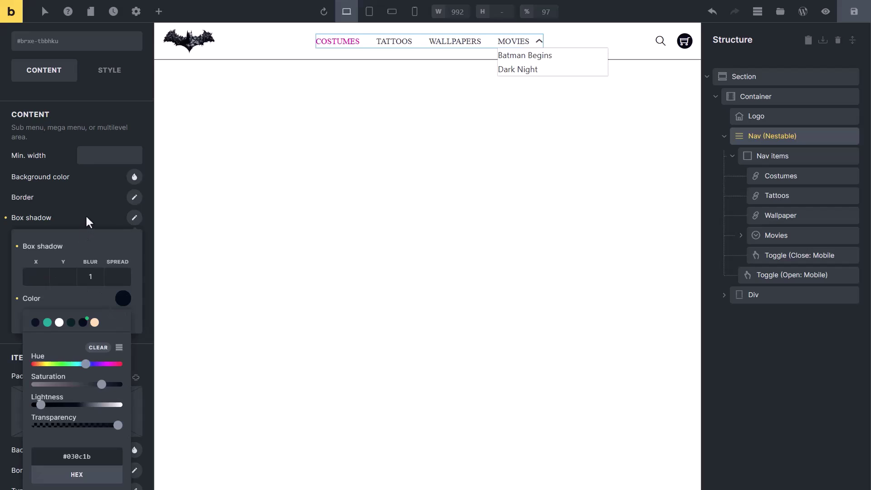
{"action": "left_click", "coordinate": [85, 214]}
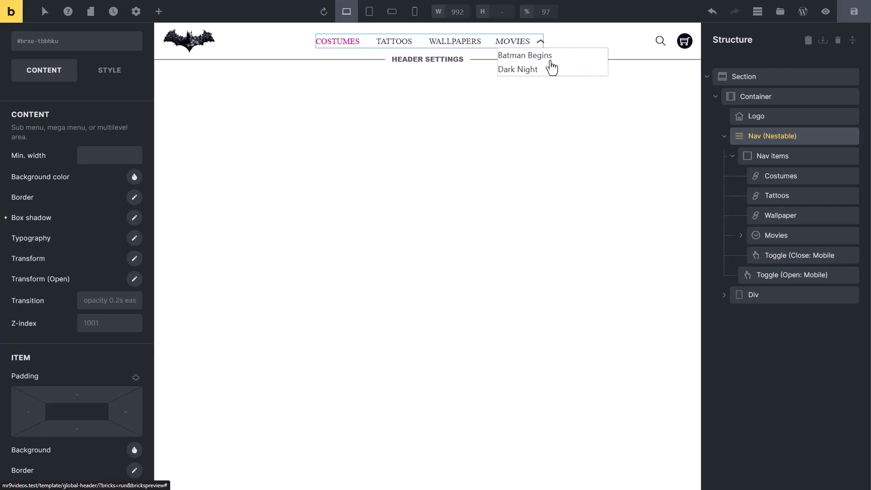
Set Translate Y to 22 in the dropdown content's open-state transform
{"action": "left_click", "coordinate": [134, 279]}
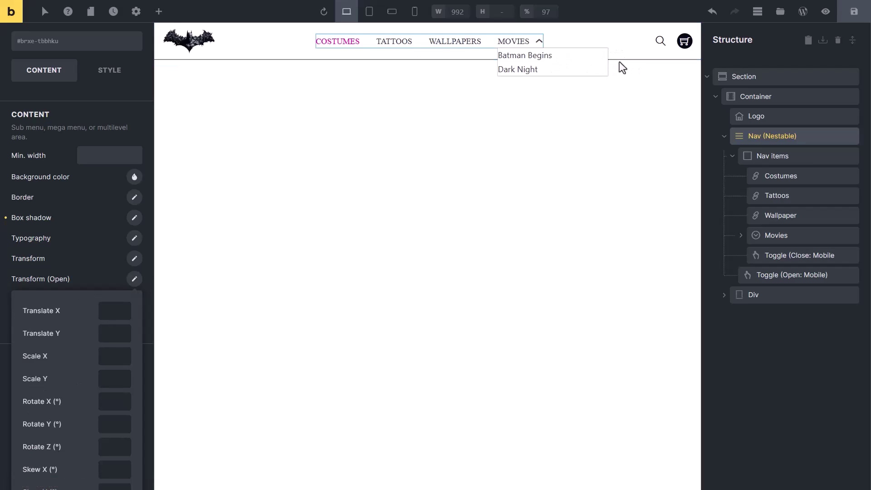
{"action": "scroll", "coordinate": [84, 313], "scroll_direction": "down", "scroll_amount": 3}
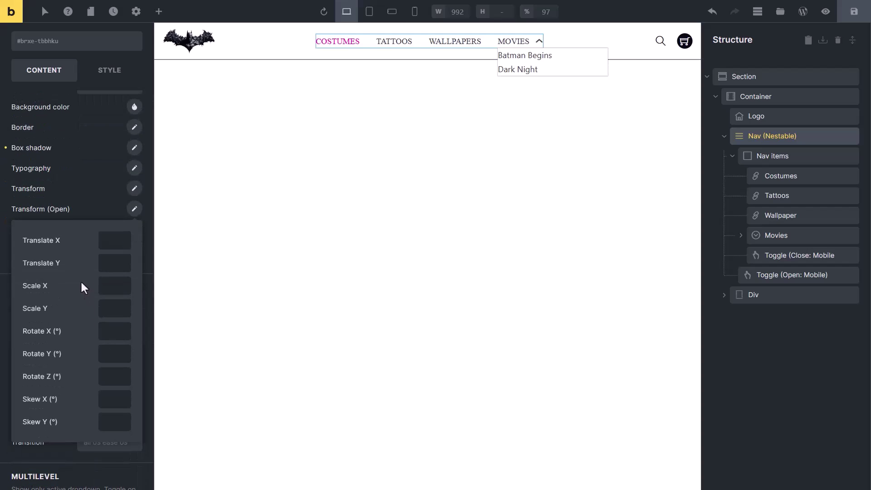
{"action": "left_click", "coordinate": [115, 263]}
{"action": "type", "text": "22"}
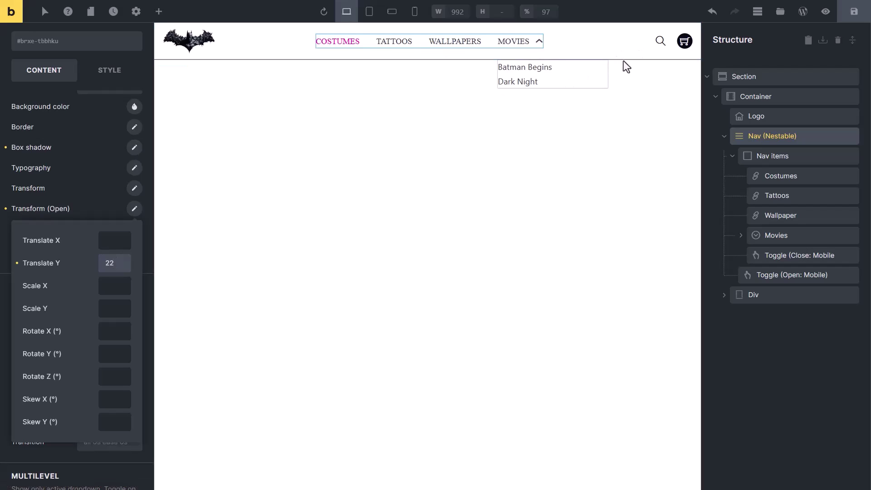
{"action": "left_click", "coordinate": [29, 195]}
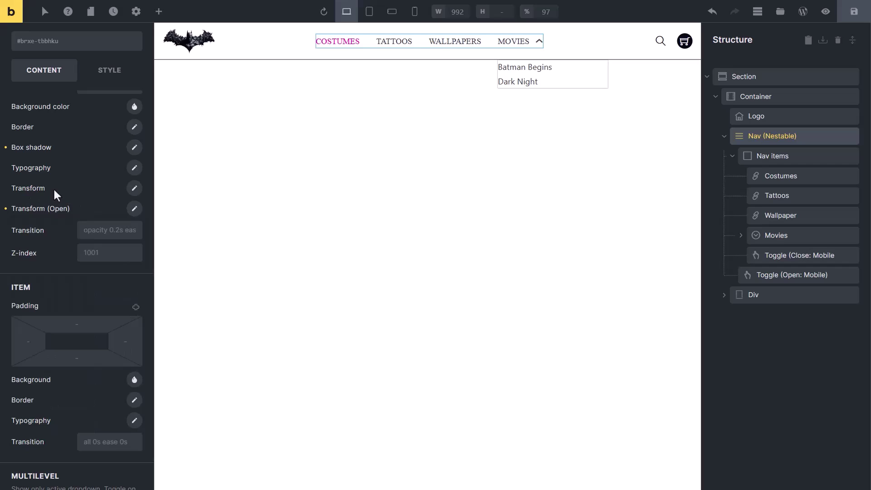
Set Translate Y to 11 in the dropdown content's default transform and its transition to 0.5s
{"action": "left_click", "coordinate": [134, 189]}
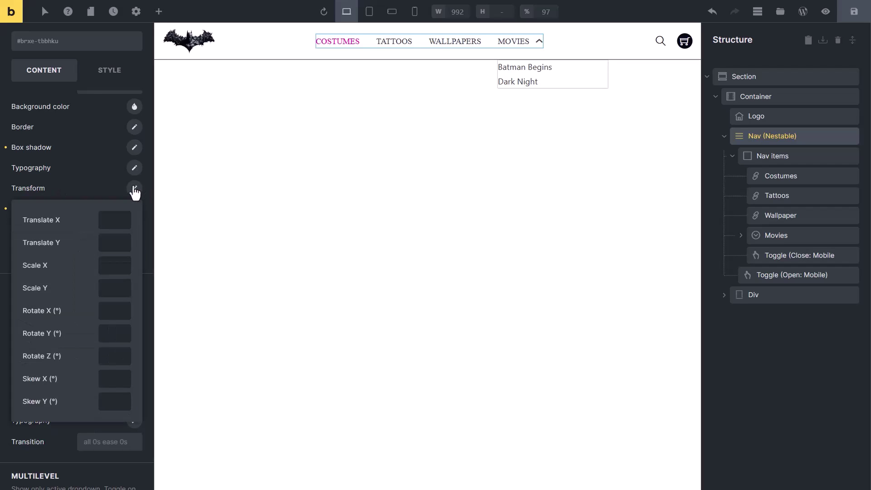
{"action": "left_click", "coordinate": [107, 241]}
{"action": "type", "text": "11"}
{"action": "left_click", "coordinate": [72, 190]}
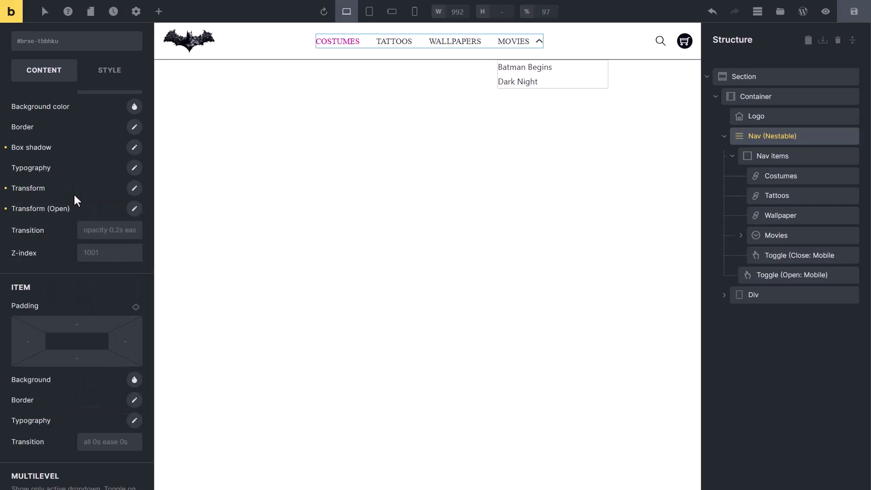
{"action": "type", "text": "0.5s"}
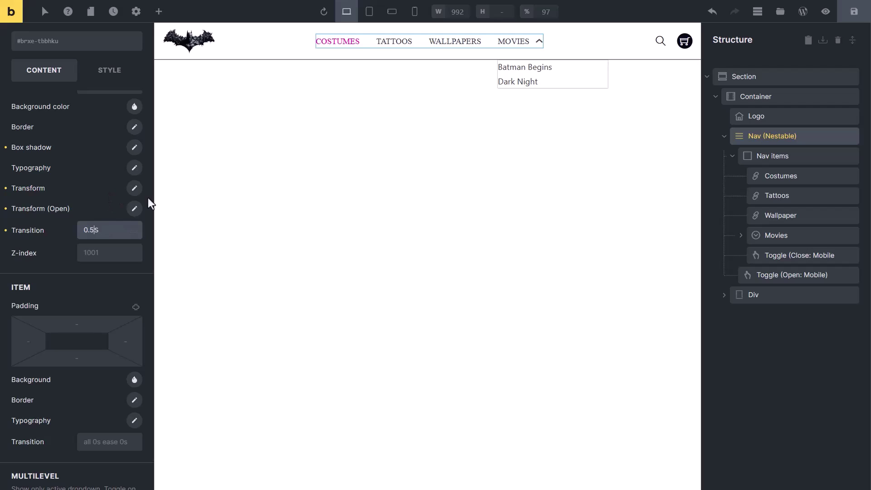
Save the header template, test the Movies dropdown on the live page, and recheck the dropdown content's default transform in the builder
{"action": "left_click", "coordinate": [852, 12]}
{"action": "left_click", "coordinate": [824, 12]}
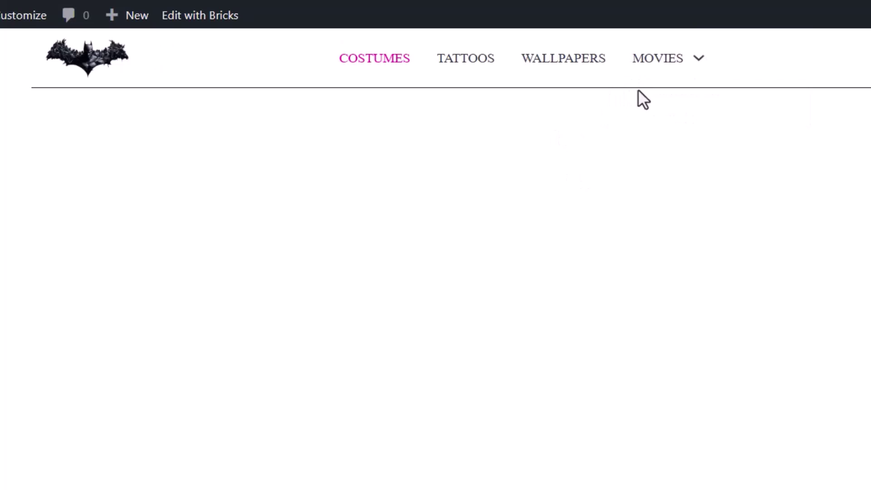
{"action": "mouse_move", "coordinate": [699, 63]}
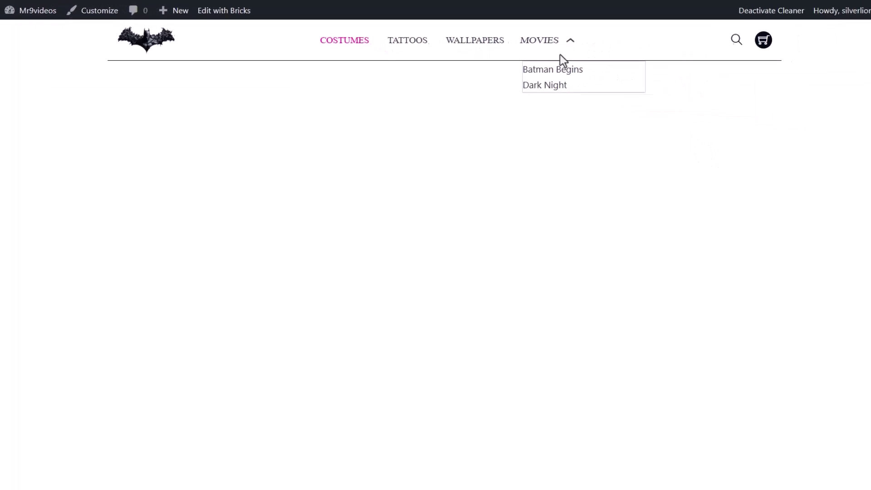
{"action": "left_click", "coordinate": [111, 7]}
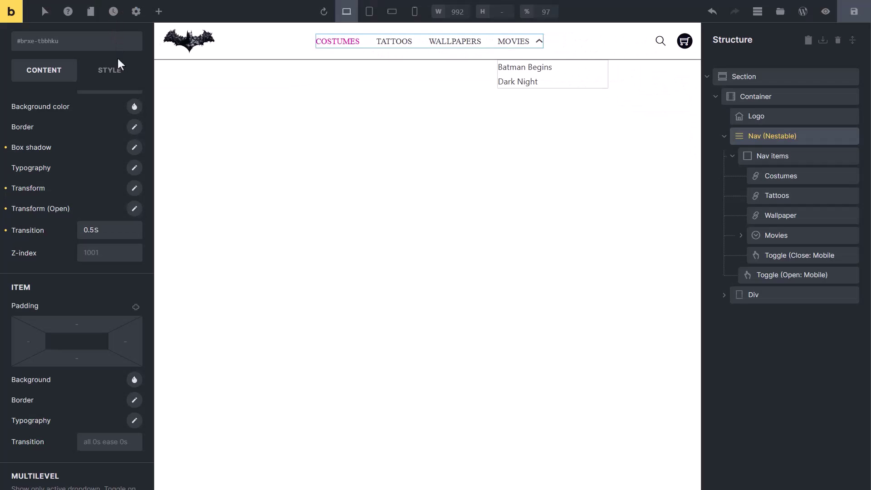
{"action": "left_click", "coordinate": [133, 189]}
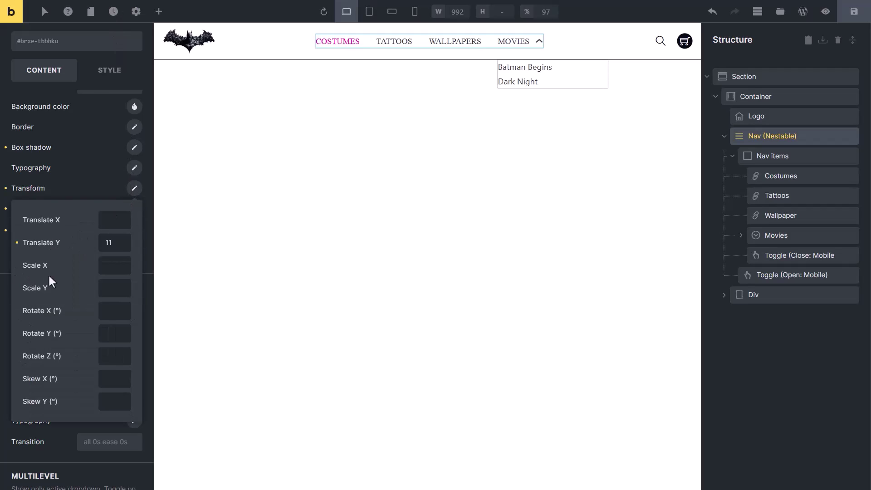
{"action": "left_click", "coordinate": [75, 184]}
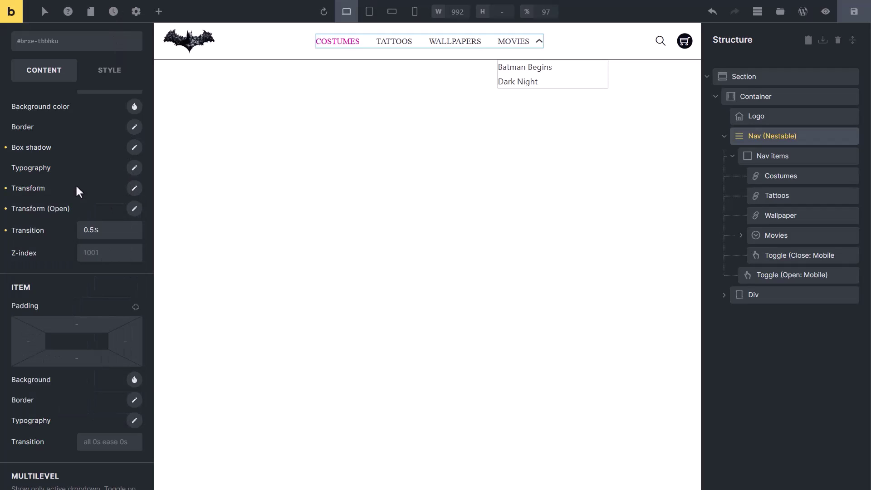
Set the dropdown items' typography color to magenta for the :hover state and return to the default state
{"action": "scroll", "coordinate": [62, 229], "scroll_direction": "down", "scroll_amount": 2}
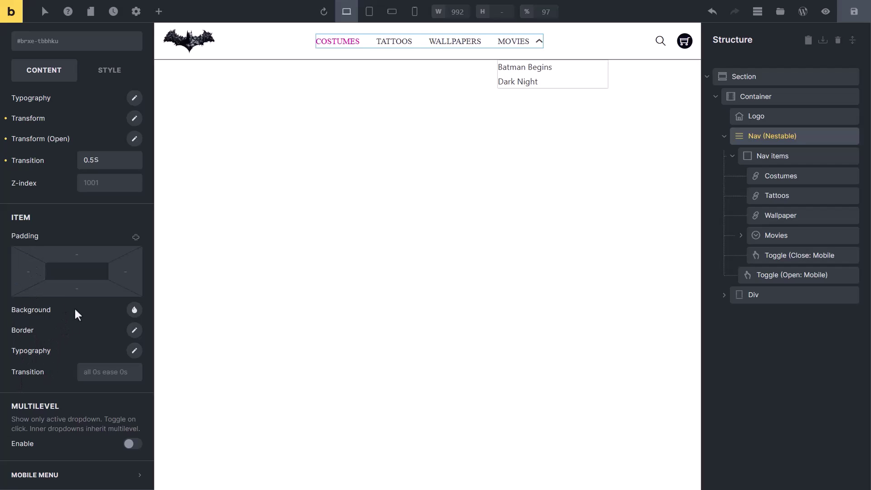
{"action": "left_click", "coordinate": [45, 13]}
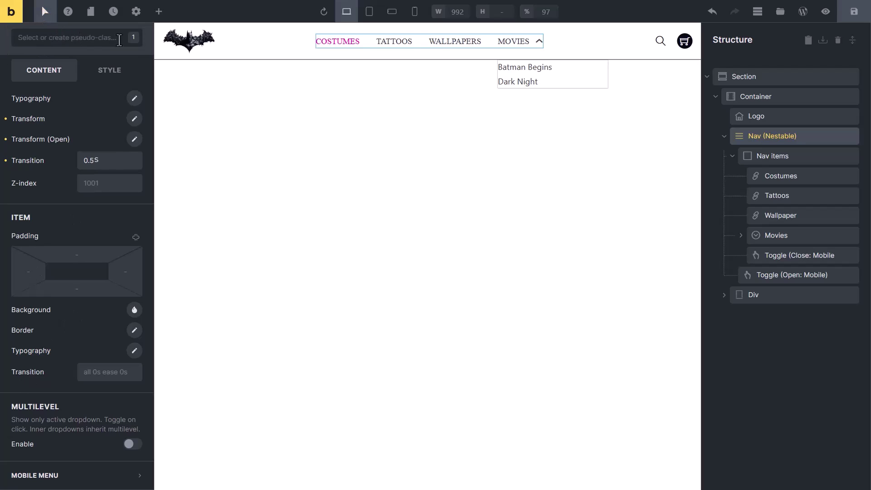
{"action": "left_click", "coordinate": [133, 47]}
{"action": "left_click", "coordinate": [51, 57]}
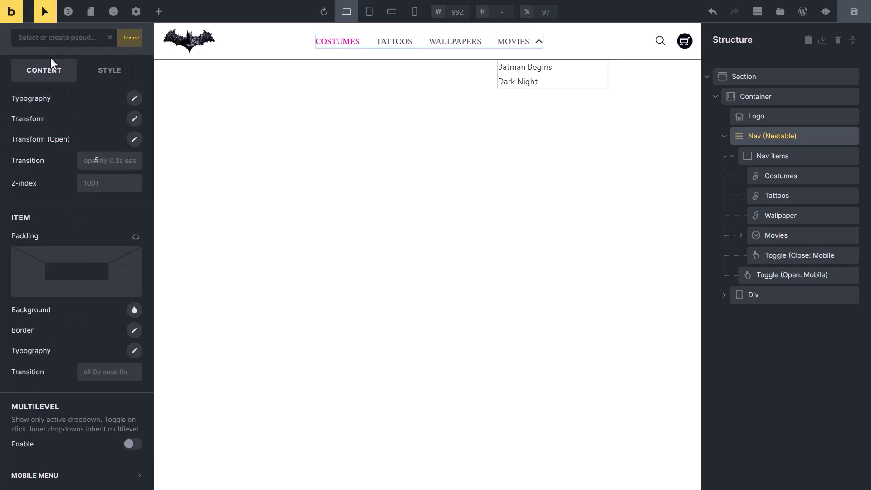
{"action": "left_click", "coordinate": [134, 350]}
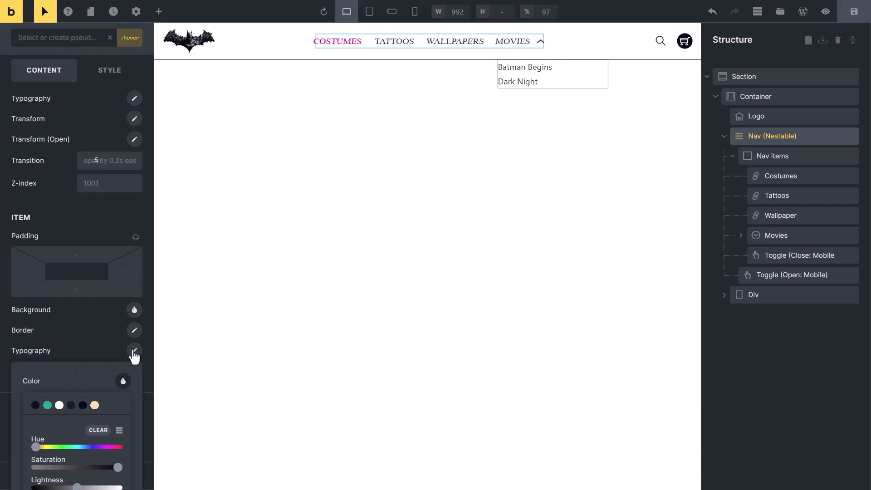
{"action": "left_click", "coordinate": [109, 448]}
{"action": "left_click", "coordinate": [94, 337]}
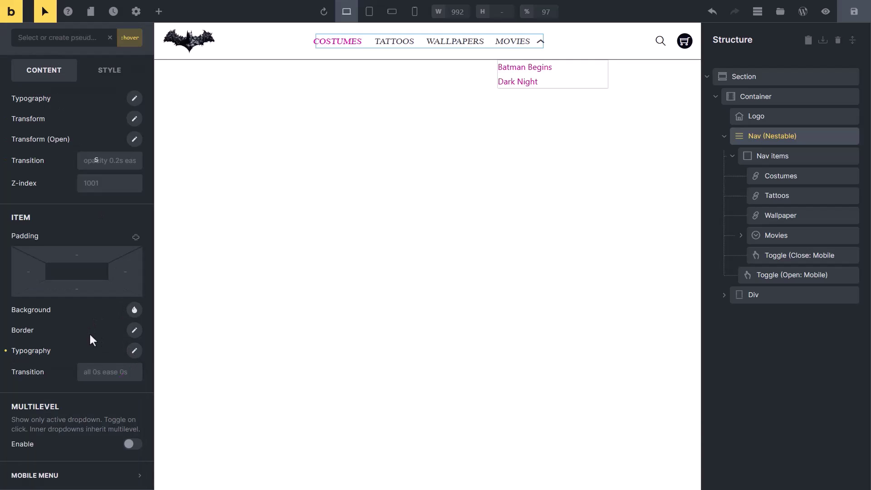
{"action": "left_click", "coordinate": [110, 38]}
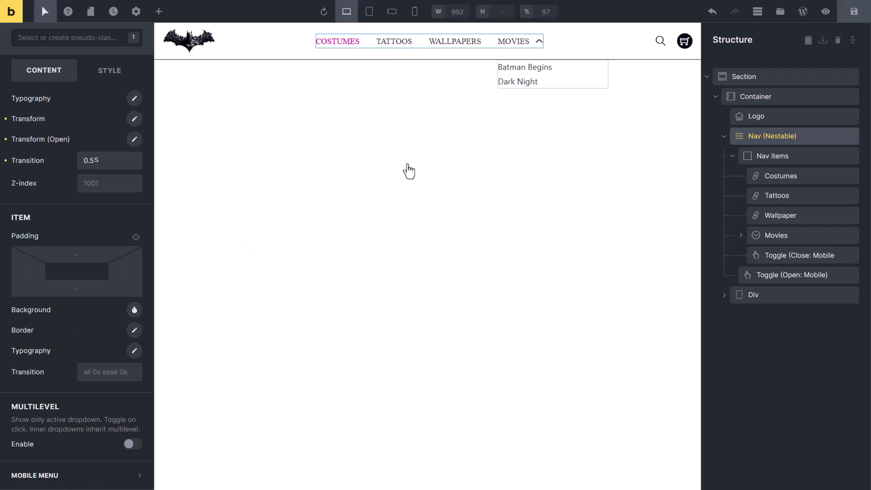
Try a left padding of 11 on the nav's dropdown items and clear the padding again
{"action": "left_click", "coordinate": [32, 277]}
{"action": "type", "text": "11"}
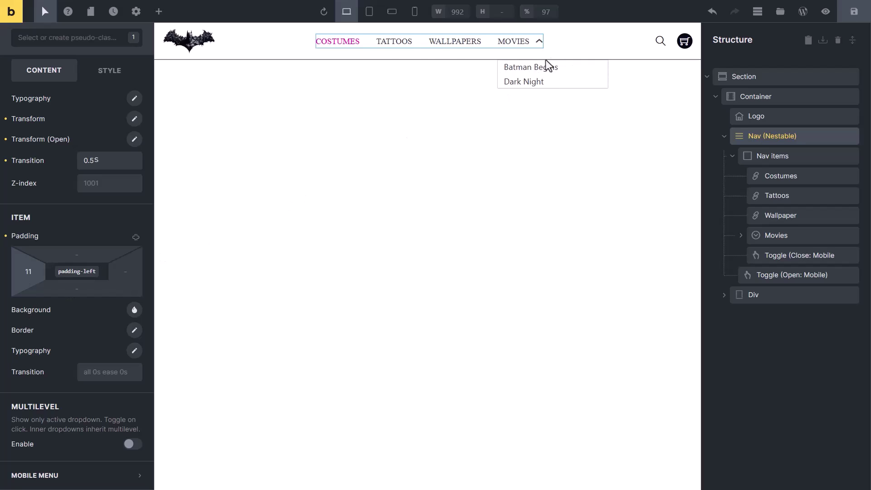
{"action": "key", "text": "shift+Tab"}
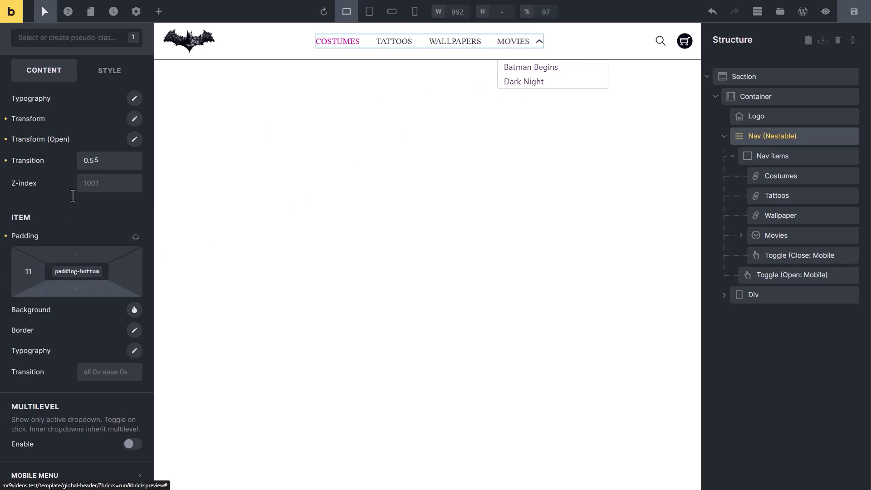
{"action": "left_click", "coordinate": [6, 236]}
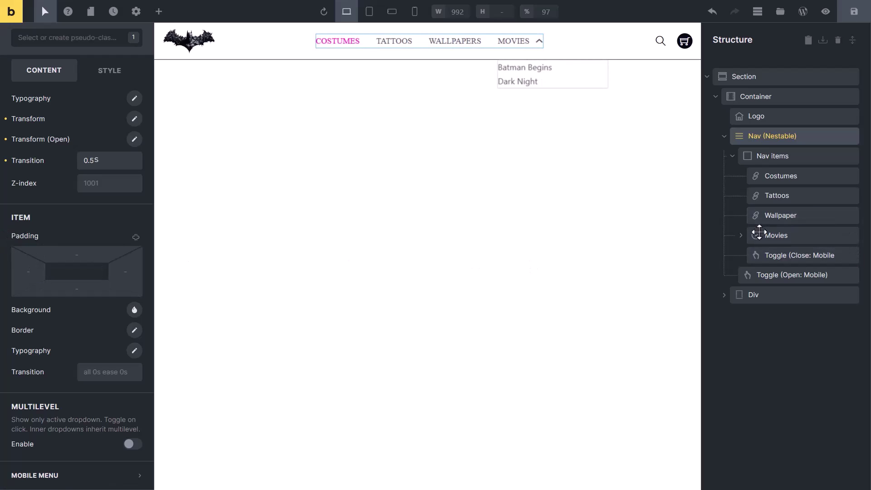
Set the padding of the Movies dropdown's Content element to 11 on the left and 7 on the top and bottom
{"action": "left_click", "coordinate": [740, 236]}
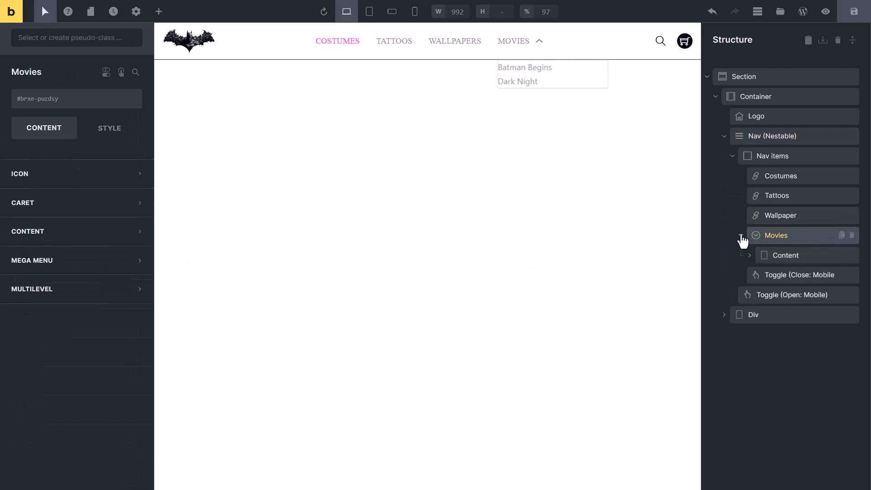
{"action": "left_click", "coordinate": [778, 255]}
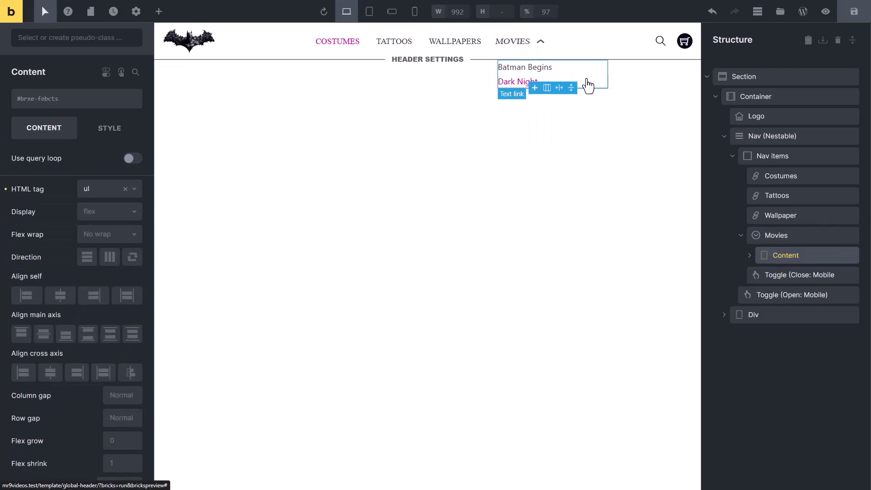
{"action": "left_click", "coordinate": [111, 130]}
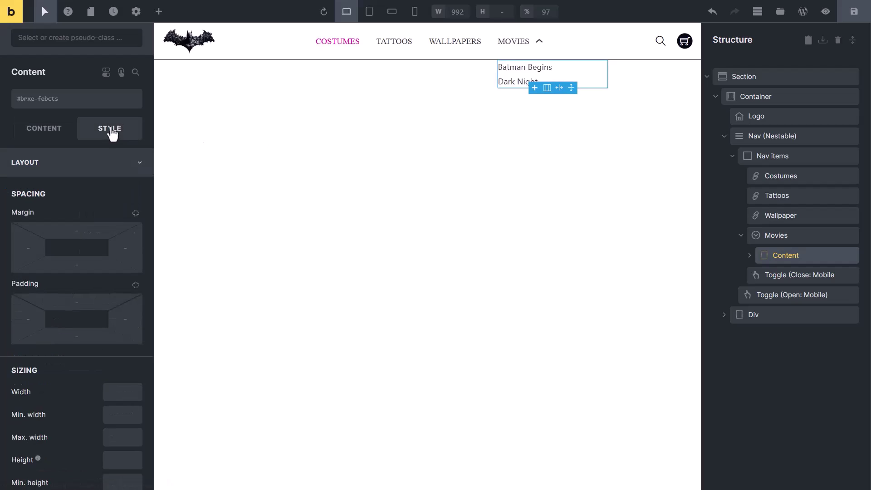
{"action": "left_click", "coordinate": [34, 320]}
{"action": "type", "text": "11"}
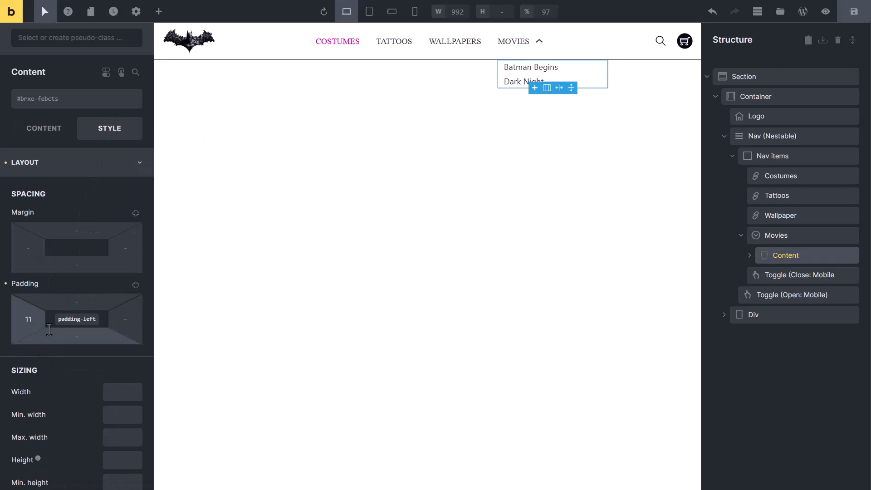
{"action": "left_click", "coordinate": [136, 285]}
{"action": "left_click", "coordinate": [89, 301]}
{"action": "type", "text": "7"}
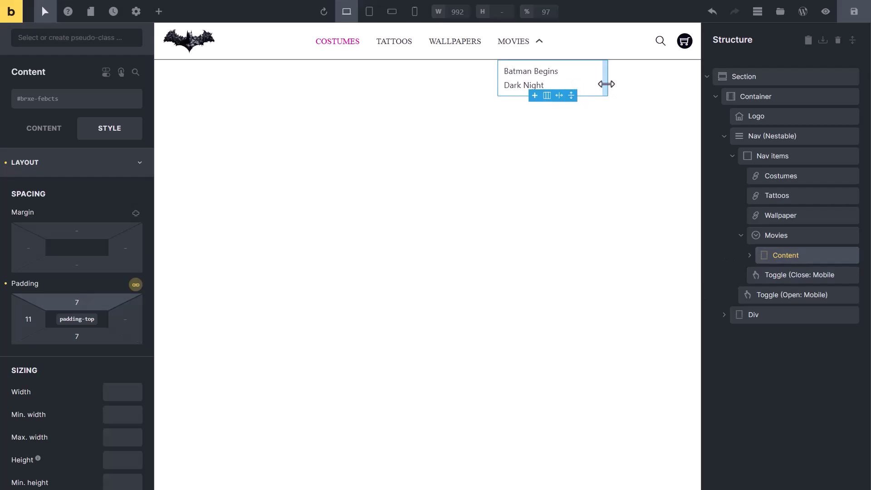
Review the Nav (Nestable) element's dropdown settings, from the icon options through the item and Multilevel options
{"action": "left_click", "coordinate": [749, 254]}
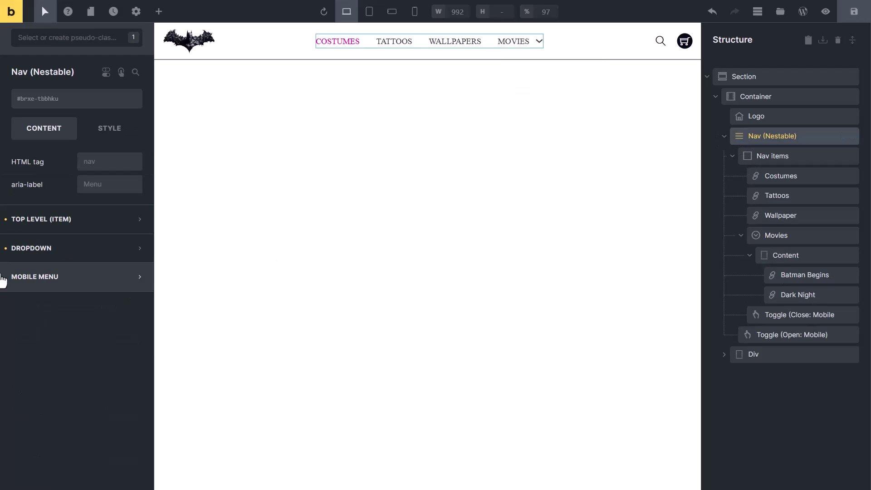
{"action": "left_click", "coordinate": [87, 249]}
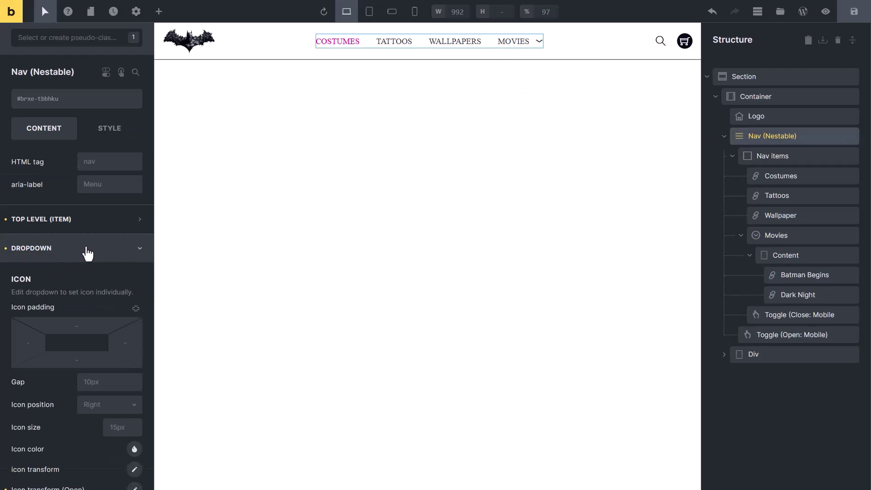
{"action": "scroll", "coordinate": [88, 253], "scroll_direction": "down", "scroll_amount": 10}
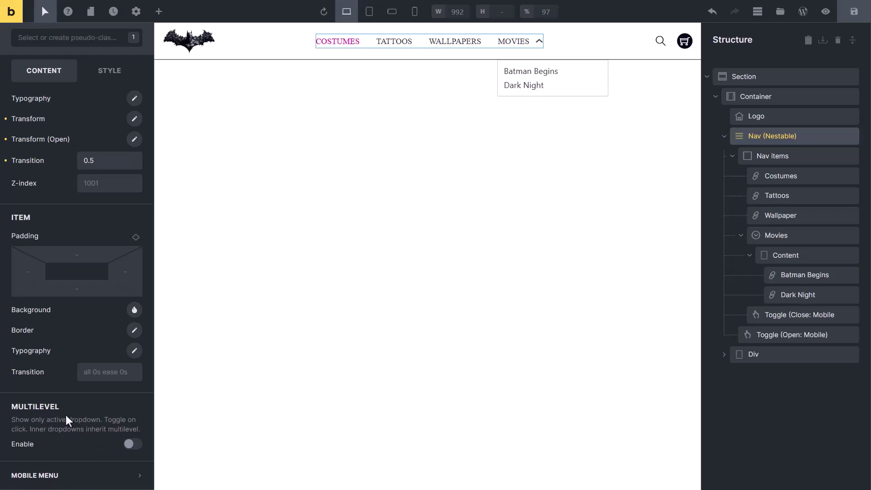
{"action": "scroll", "coordinate": [66, 424], "scroll_direction": "up", "scroll_amount": 10}
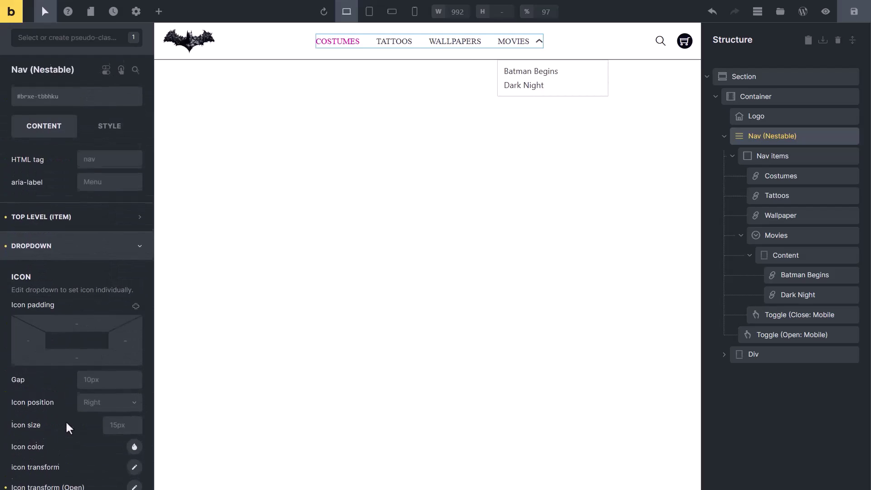
{"action": "left_click", "coordinate": [91, 248]}
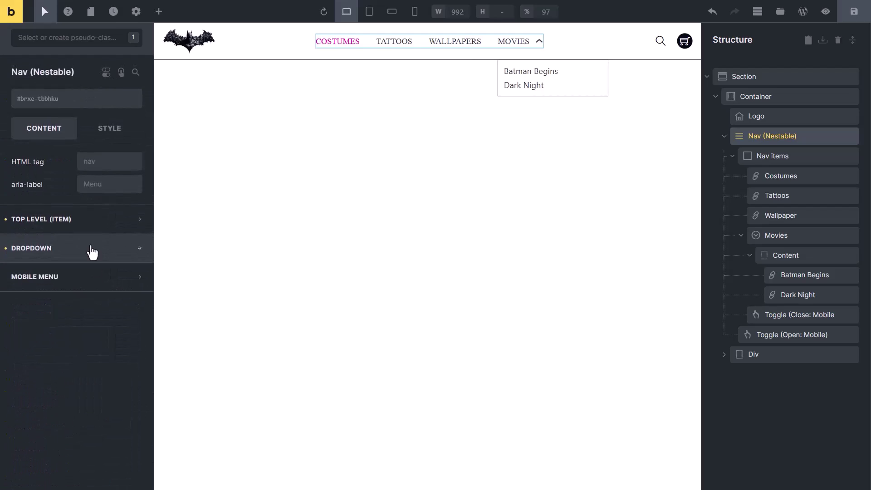
Show the nav's mobile menu at the Mobile landscape breakpoint and keep it open while styling in the mobile landscape view
{"action": "left_click", "coordinate": [73, 279]}
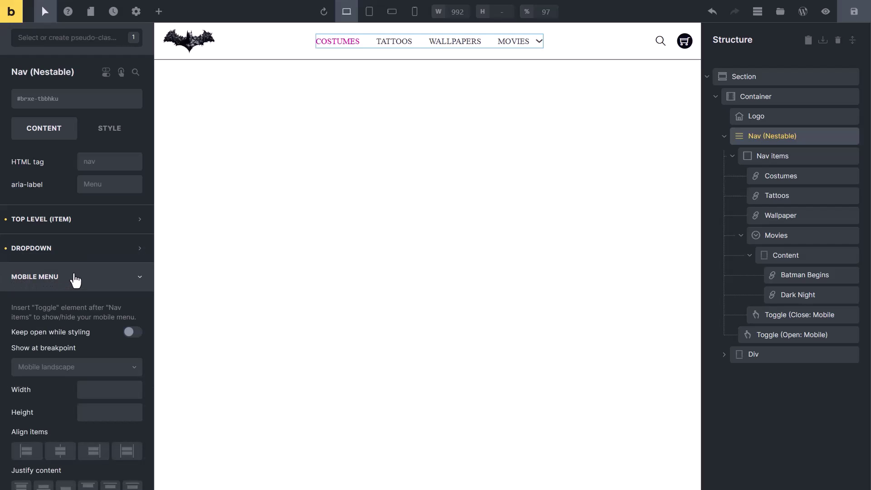
{"action": "scroll", "coordinate": [75, 280], "scroll_direction": "down", "scroll_amount": 3}
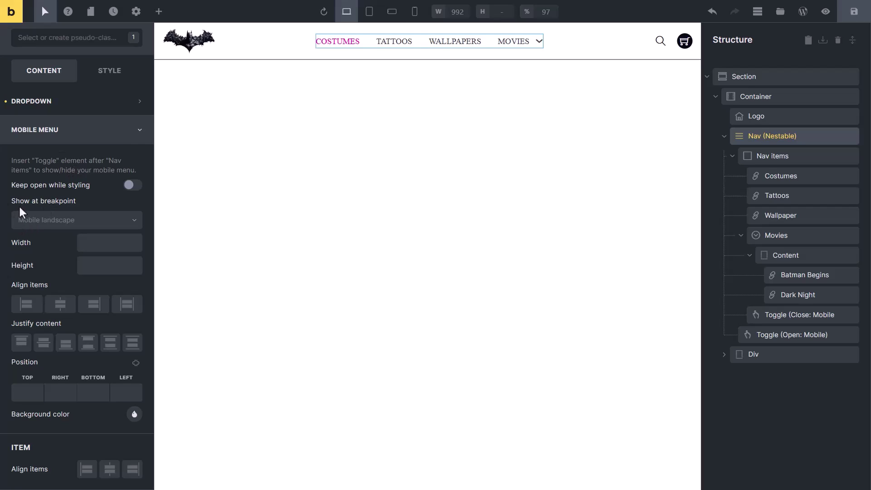
{"action": "left_click", "coordinate": [61, 220]}
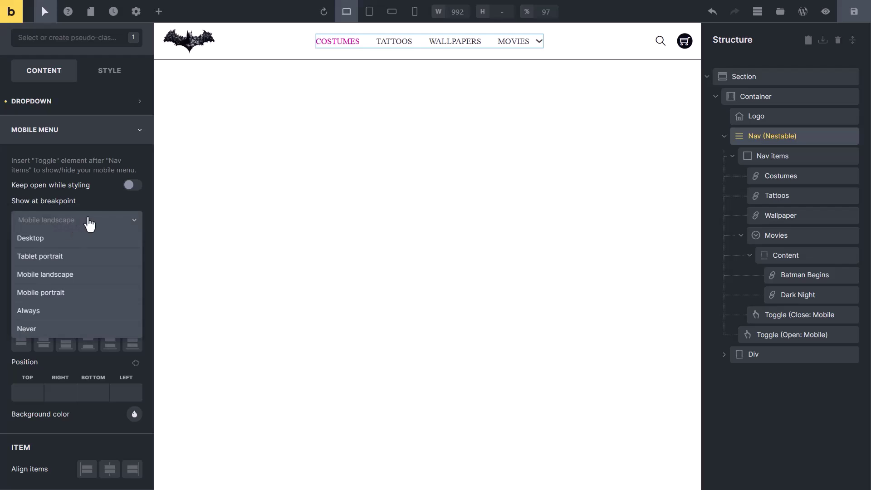
{"action": "left_click", "coordinate": [68, 282]}
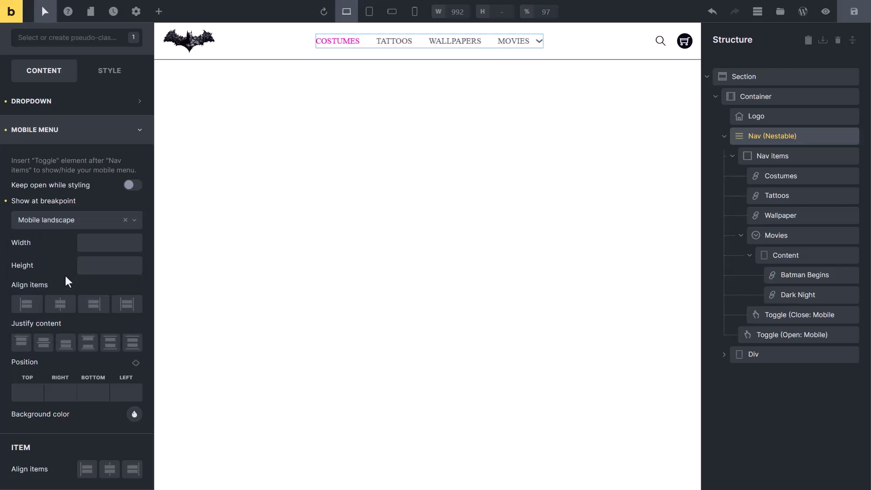
{"action": "left_click", "coordinate": [392, 17]}
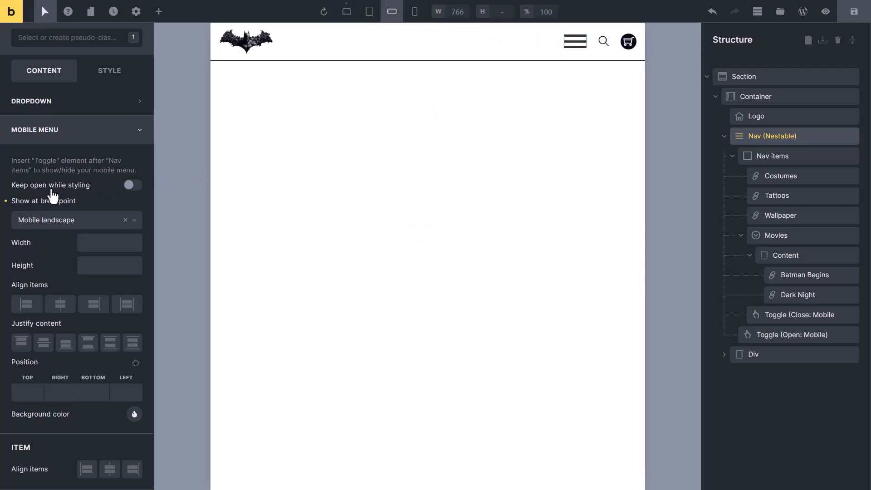
{"action": "left_click", "coordinate": [134, 187]}
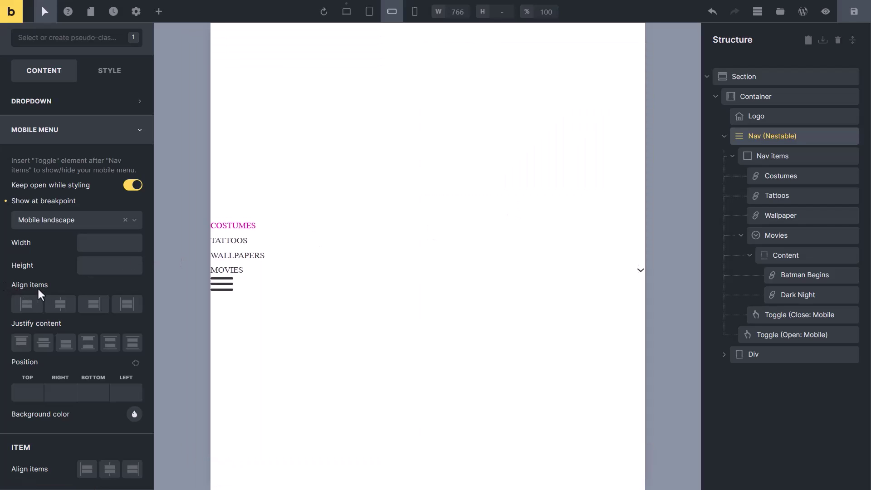
Center the mobile menu's items on both axes through Align items and Justify content, trying the Start and End justification along the way
{"action": "left_click", "coordinate": [61, 307]}
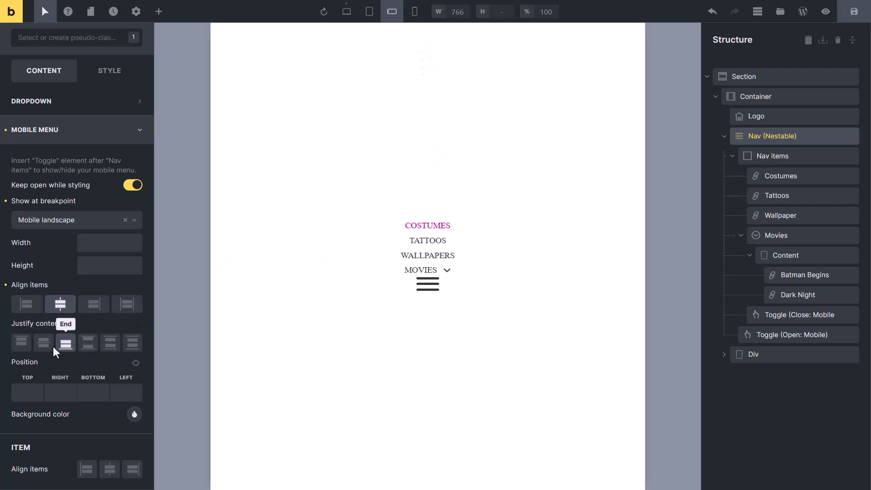
{"action": "left_click", "coordinate": [21, 345]}
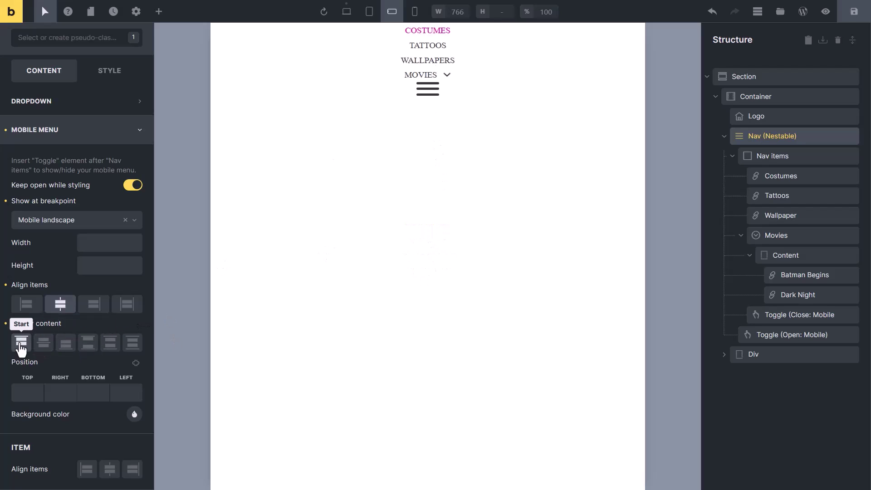
{"action": "left_click", "coordinate": [43, 345]}
{"action": "left_click", "coordinate": [66, 345]}
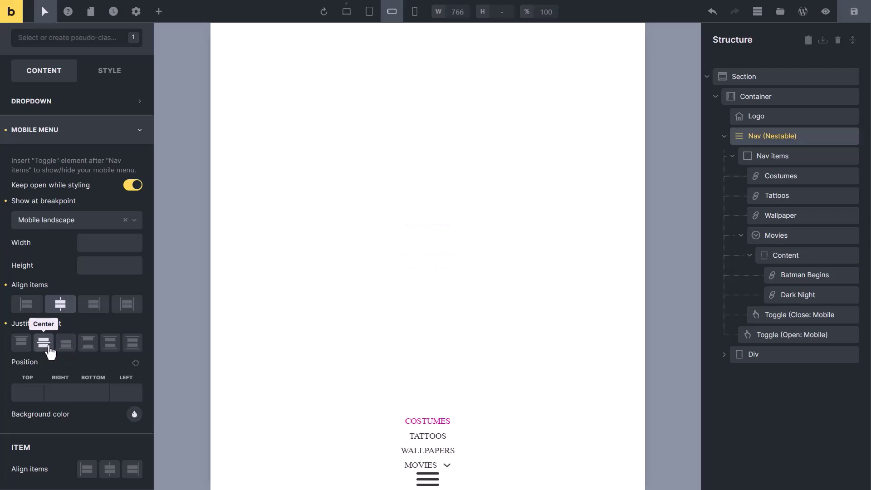
{"action": "left_click", "coordinate": [45, 348]}
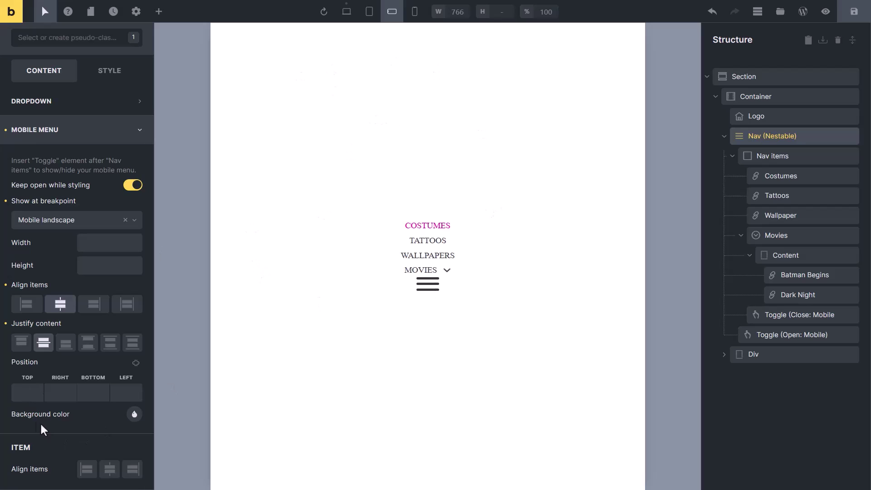
Offset the mobile menu with a top position of 68 and give it a light peach background color
{"action": "left_click", "coordinate": [31, 392]}
{"action": "type", "text": "5"}
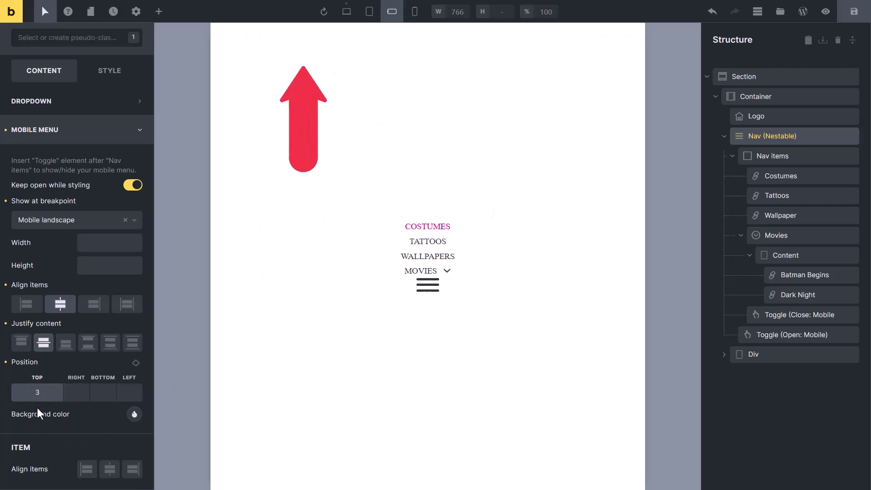
{"action": "key", "text": "BackSpace"}
{"action": "type", "text": "68"}
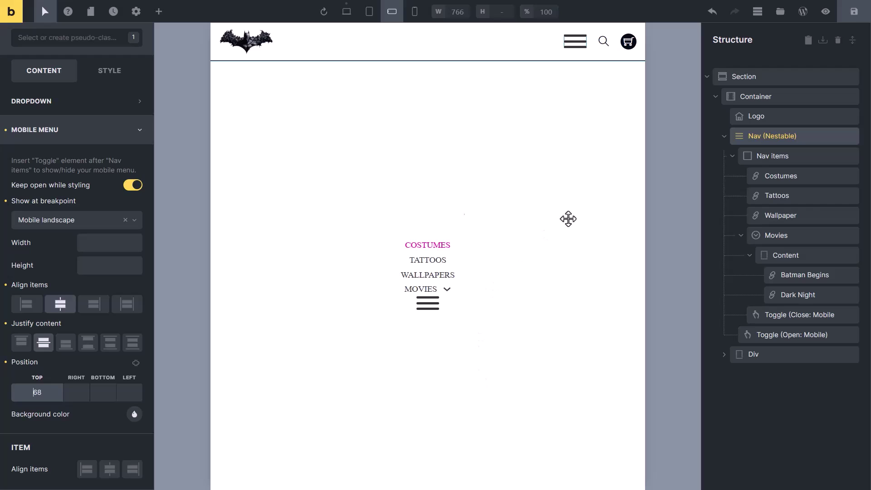
{"action": "left_click", "coordinate": [22, 400]}
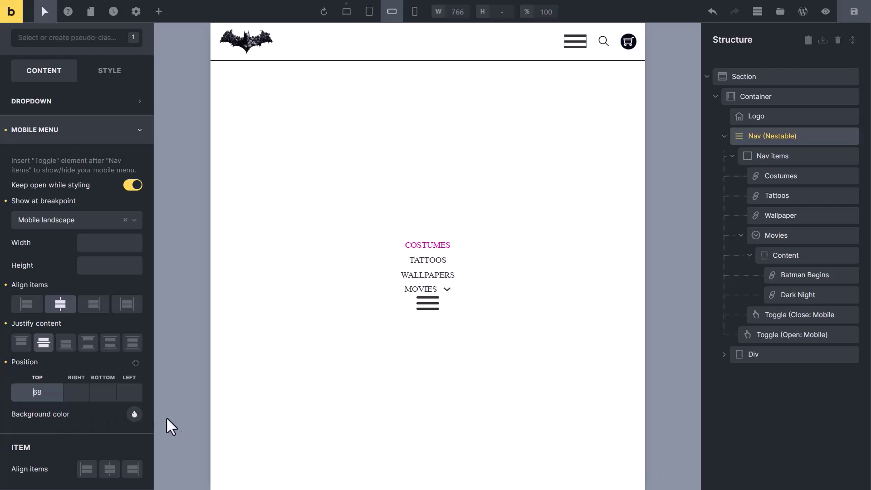
{"action": "left_click", "coordinate": [134, 414]}
{"action": "left_click", "coordinate": [68, 439]}
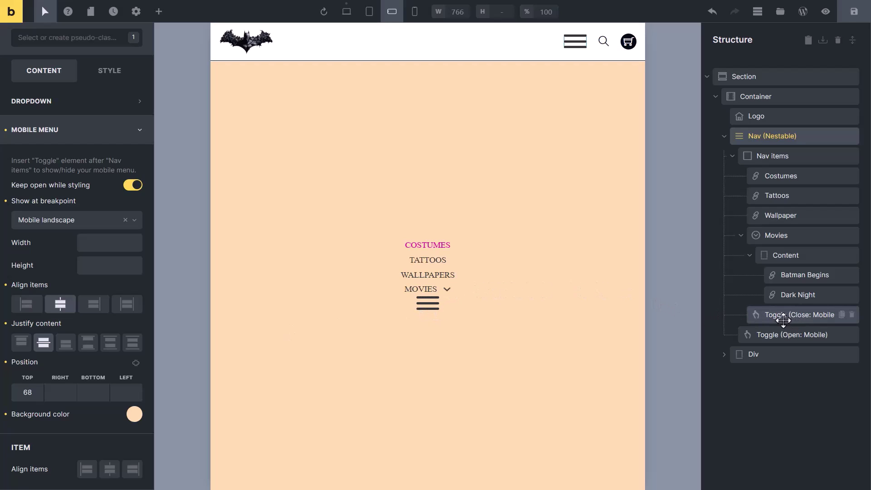
Give the Toggle (Close: Mobile) element the Ionicons outlined circle-x icon at size 25 and the aria-label "Close menu"
{"action": "left_click", "coordinate": [762, 317]}
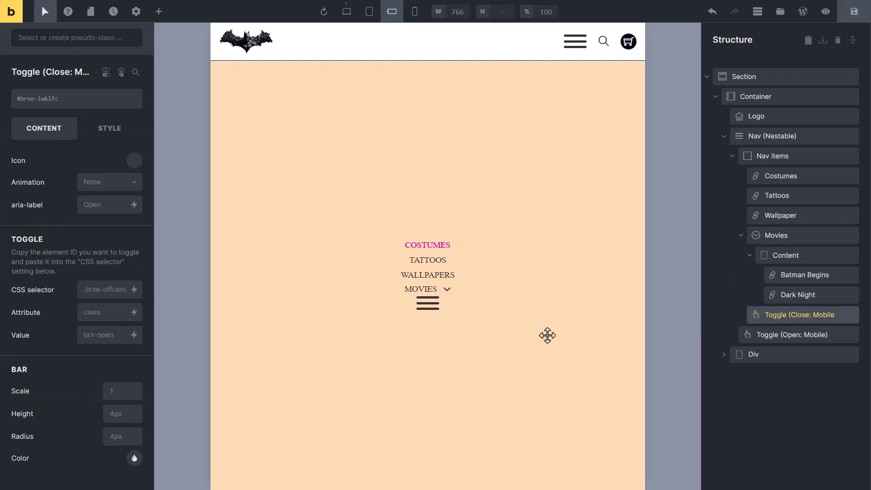
{"action": "left_click", "coordinate": [134, 161]}
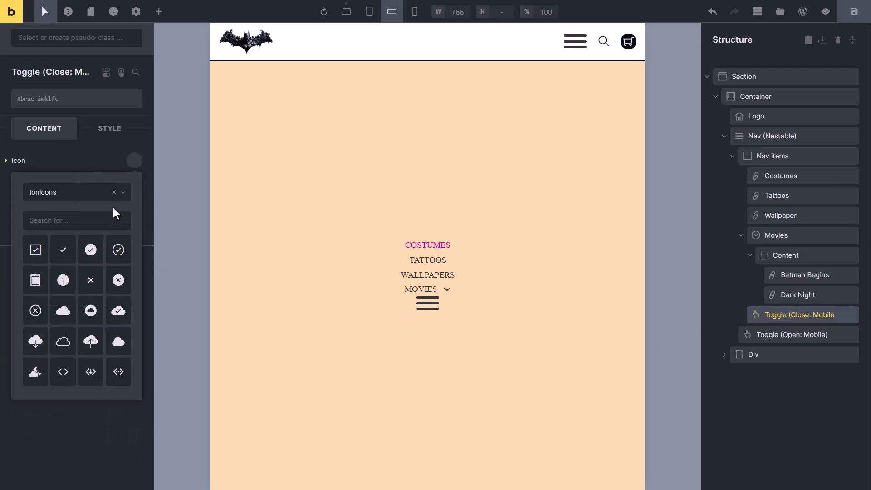
{"action": "left_click", "coordinate": [35, 312]}
{"action": "left_click", "coordinate": [87, 162]}
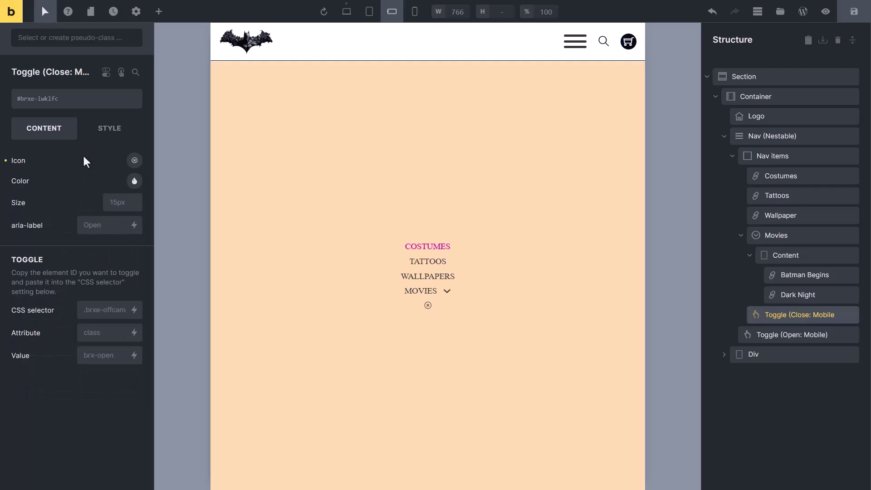
{"action": "left_click", "coordinate": [112, 210]}
{"action": "type", "text": "25"}
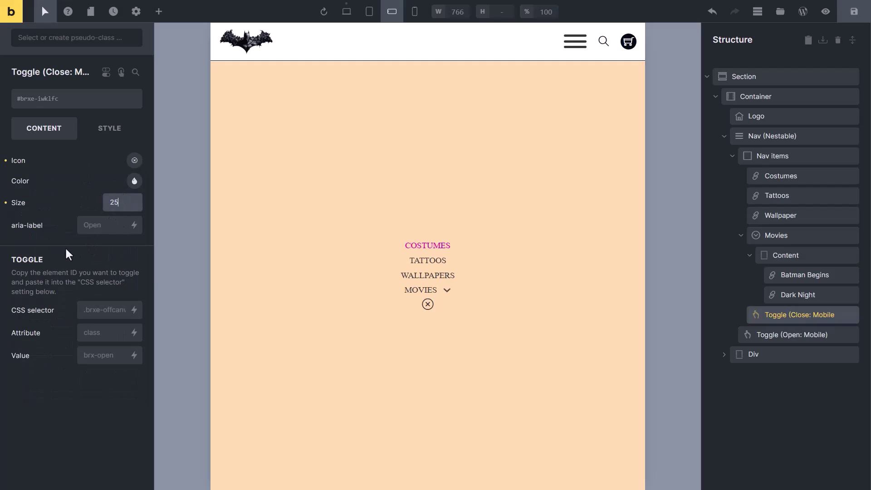
{"action": "left_click", "coordinate": [109, 226]}
{"action": "type", "text": "Close menu"}
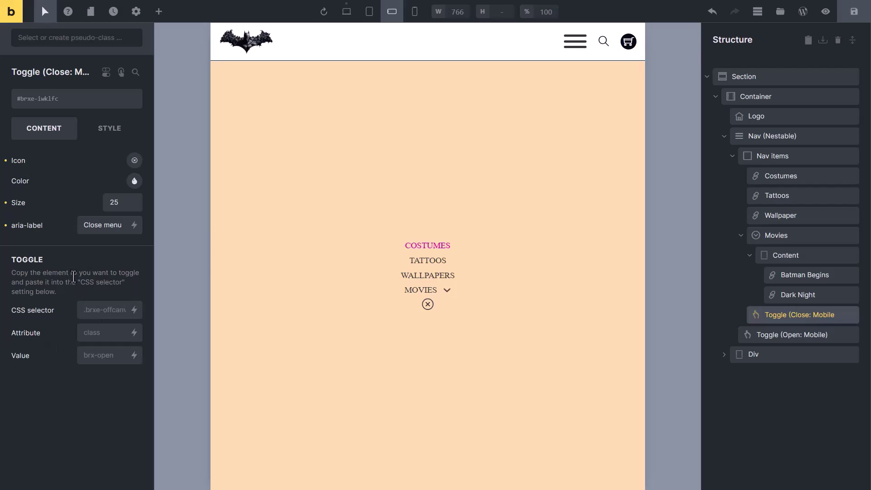
Set the Toggle (Open: Mobile) element's animation to close (x) and test the mobile menu on the live page
{"action": "left_click", "coordinate": [771, 334]}
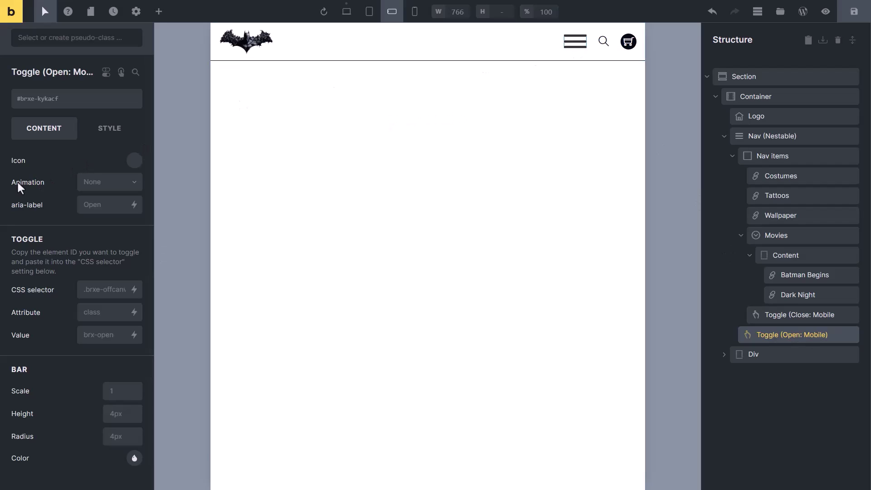
{"action": "left_click", "coordinate": [132, 184]}
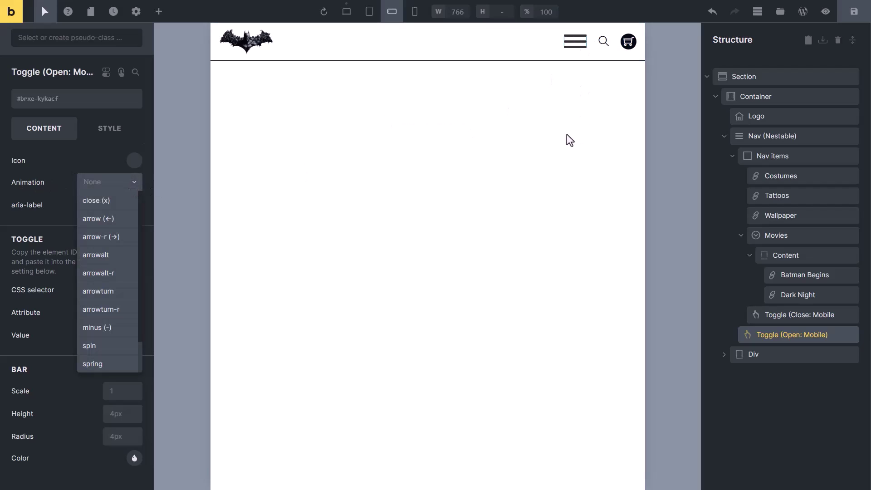
{"action": "left_click", "coordinate": [115, 206]}
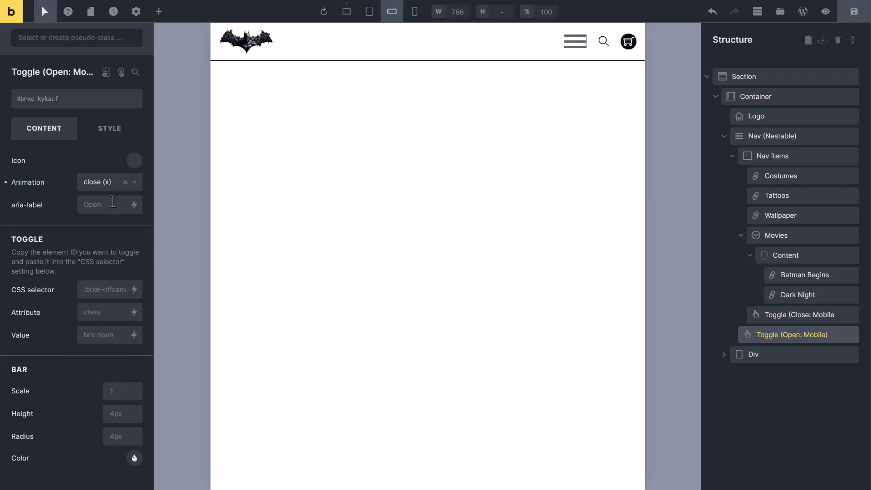
{"action": "left_click", "coordinate": [182, 7]}
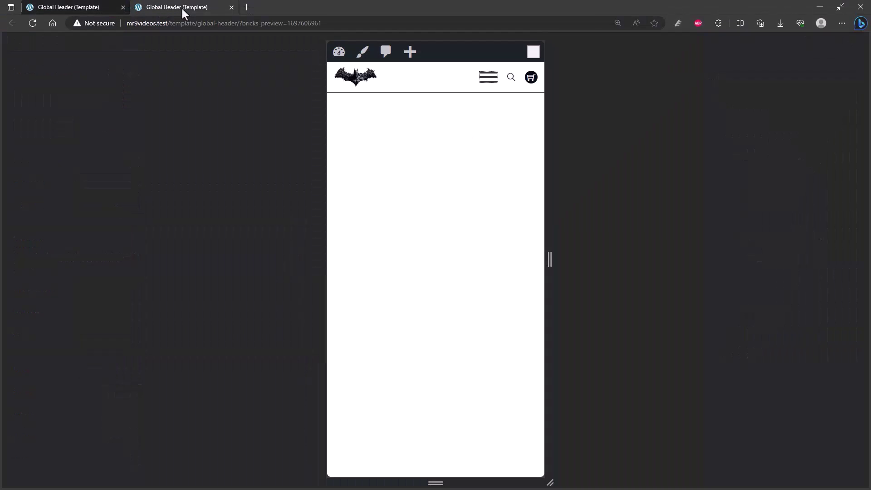
{"action": "left_click", "coordinate": [490, 77]}
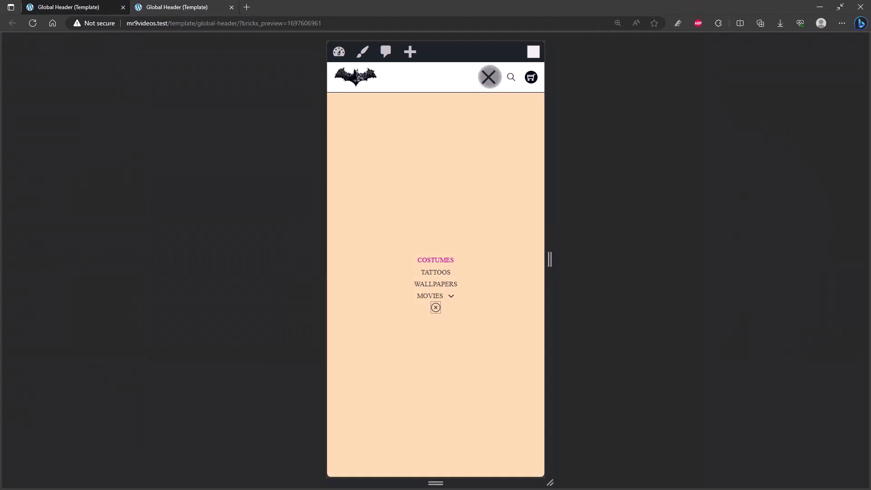
{"action": "key", "text": "F11"}
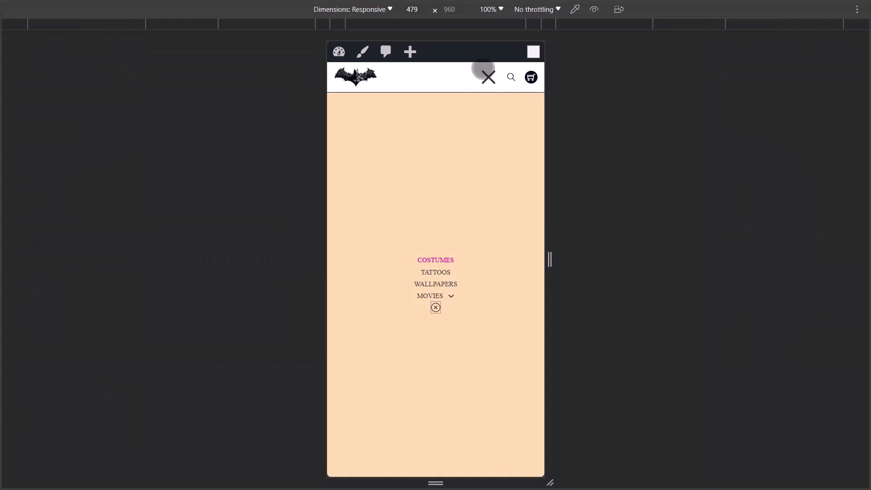
{"action": "left_click", "coordinate": [82, 6]}
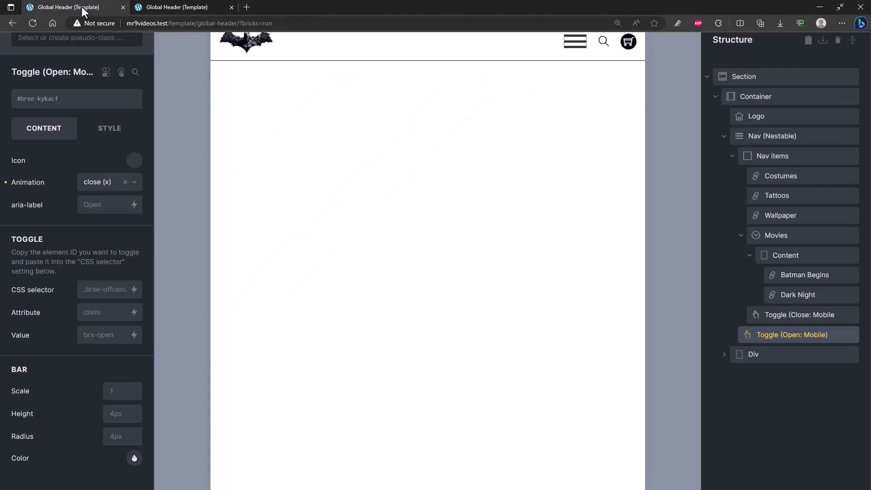
Change the Toggle (Open: Mobile) animation to arrow (←), save the template, and test the toggle on the live page
{"action": "left_click", "coordinate": [134, 183]}
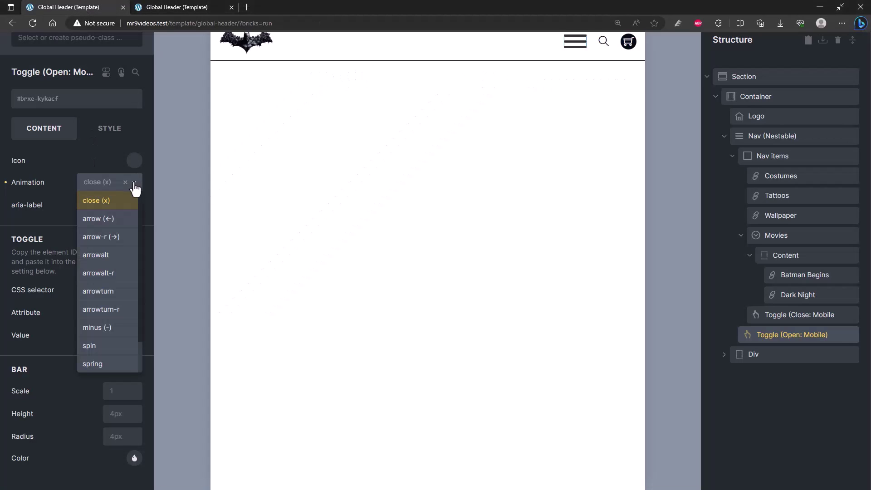
{"action": "left_click", "coordinate": [103, 219]}
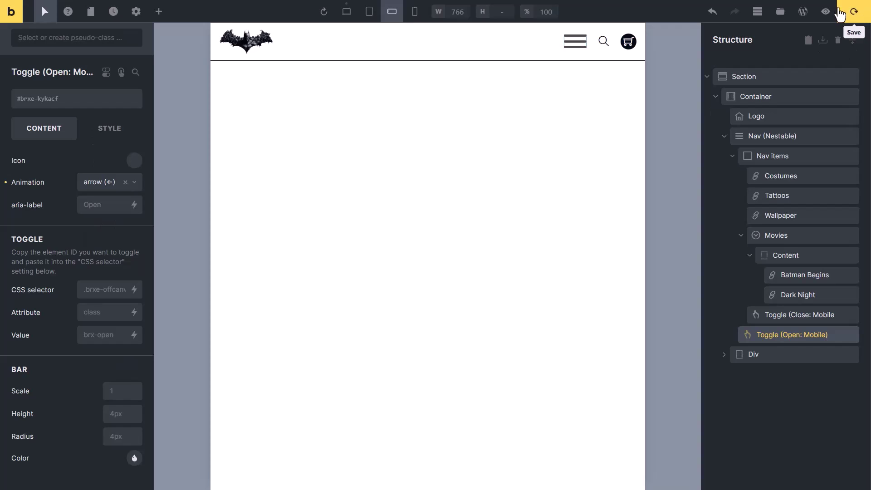
{"action": "left_click", "coordinate": [189, 6]}
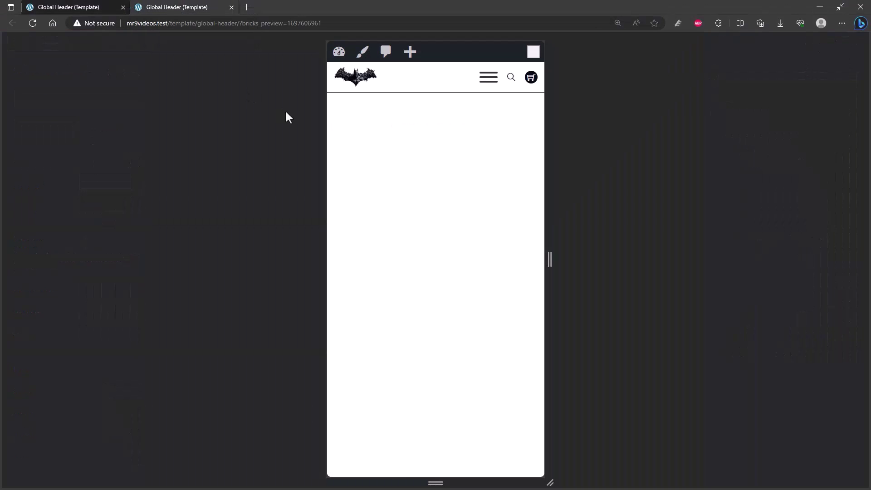
{"action": "left_click", "coordinate": [488, 77]}
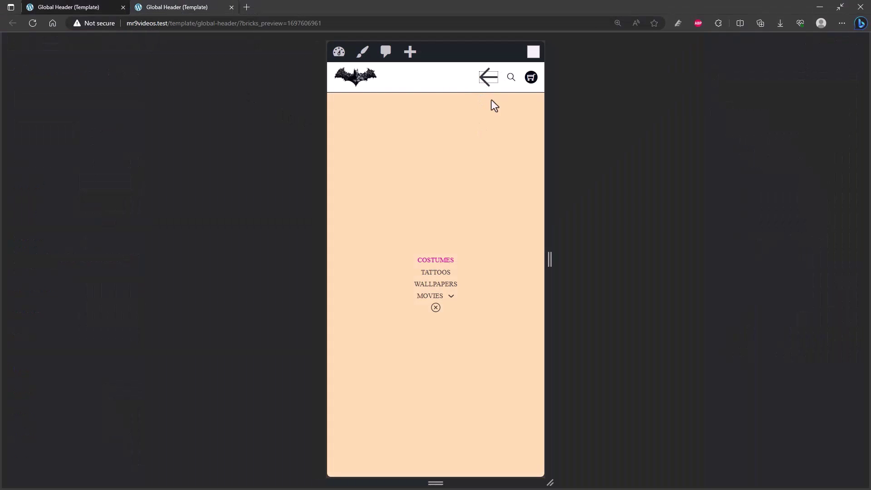
Review the animation options of the Toggle (Open: Mobile) element and test the open and close toggles on the live page
{"action": "left_click", "coordinate": [68, 7]}
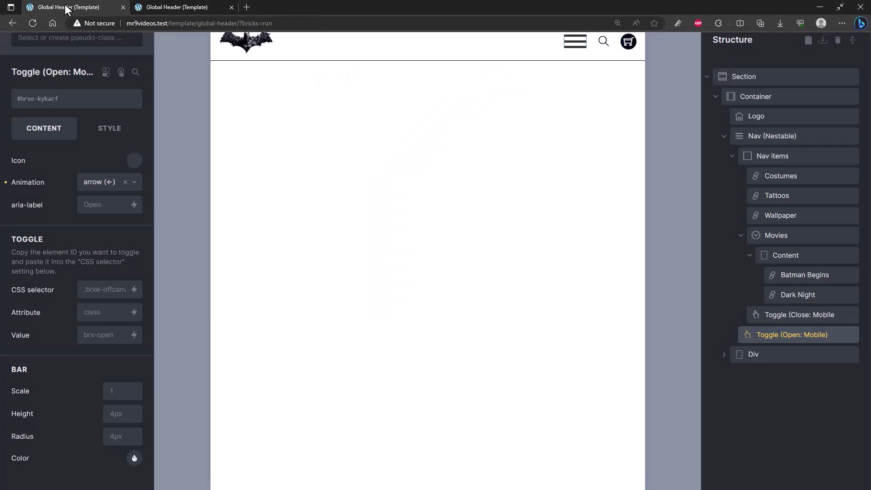
{"action": "left_click", "coordinate": [134, 181]}
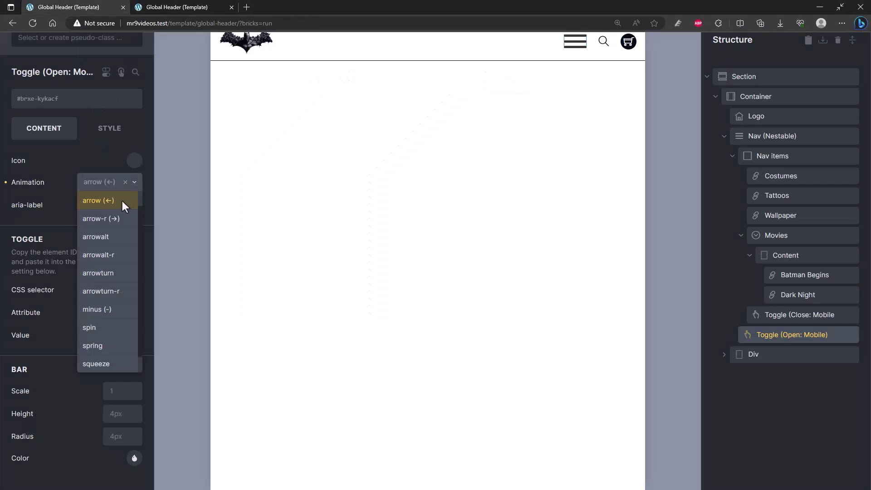
{"action": "left_click", "coordinate": [35, 208]}
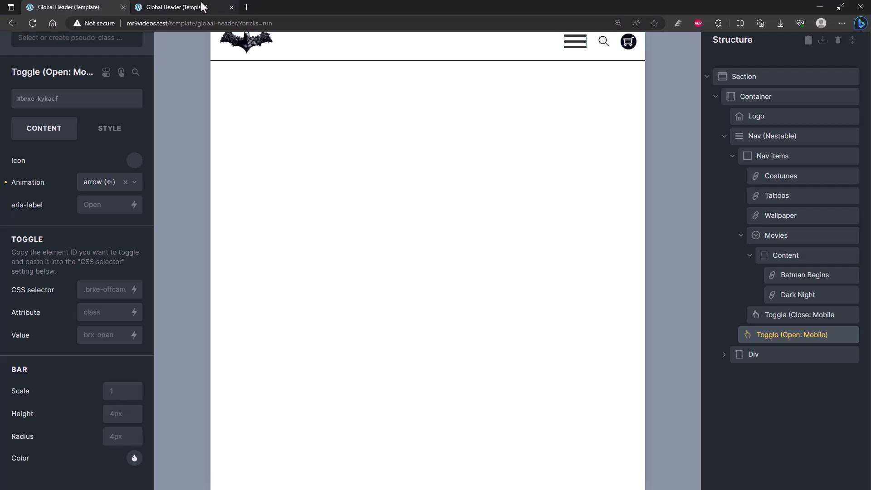
{"action": "left_click", "coordinate": [200, 7]}
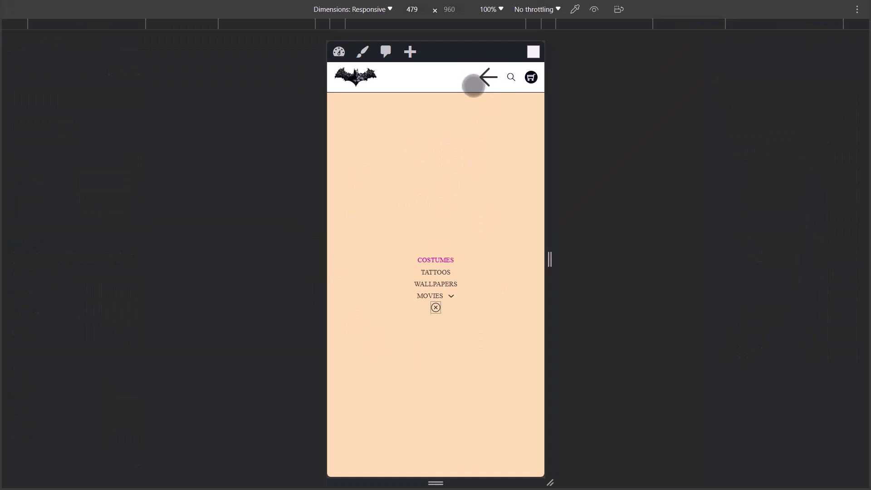
{"action": "left_click", "coordinate": [486, 78]}
{"action": "left_click", "coordinate": [485, 77]}
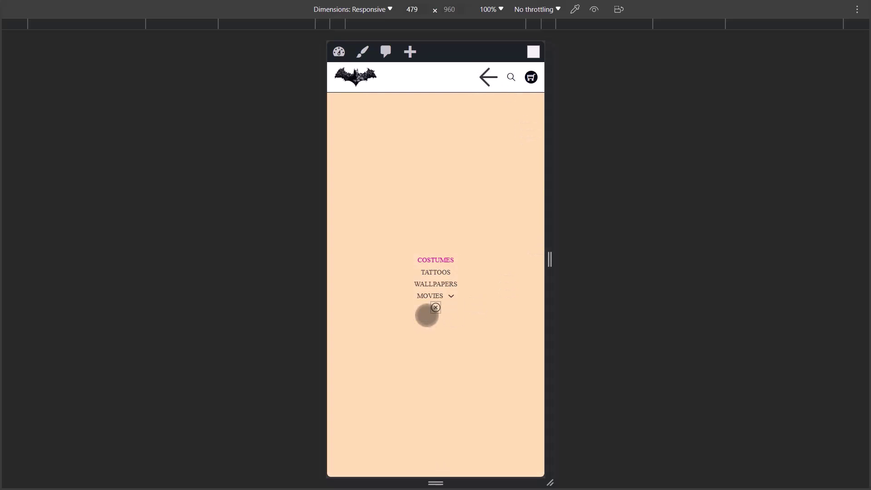
Delete the Toggle (Close: Mobile) element from the Nav items and save the template
{"action": "left_click", "coordinate": [75, 6]}
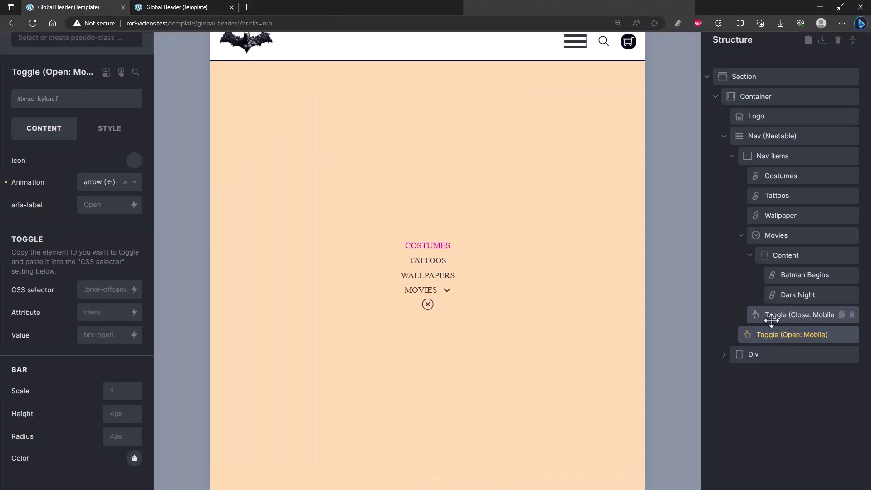
{"action": "left_click", "coordinate": [786, 316]}
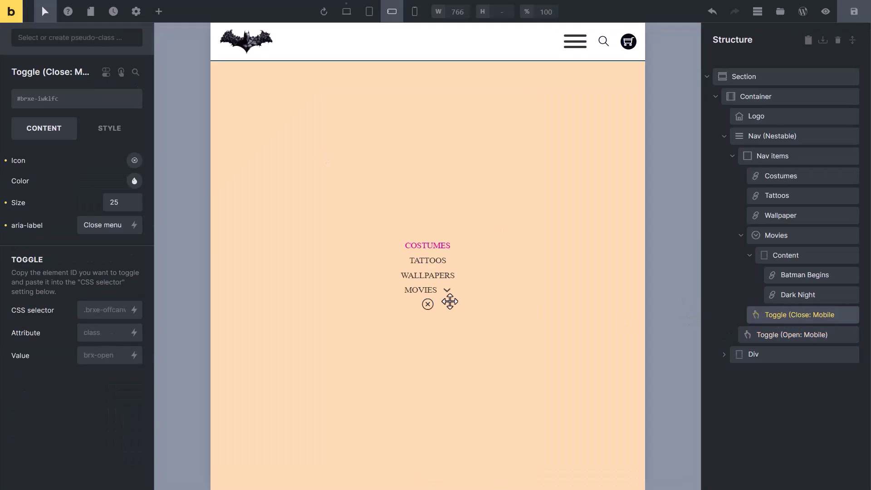
{"action": "left_click", "coordinate": [851, 315]}
{"action": "left_click", "coordinate": [852, 12]}
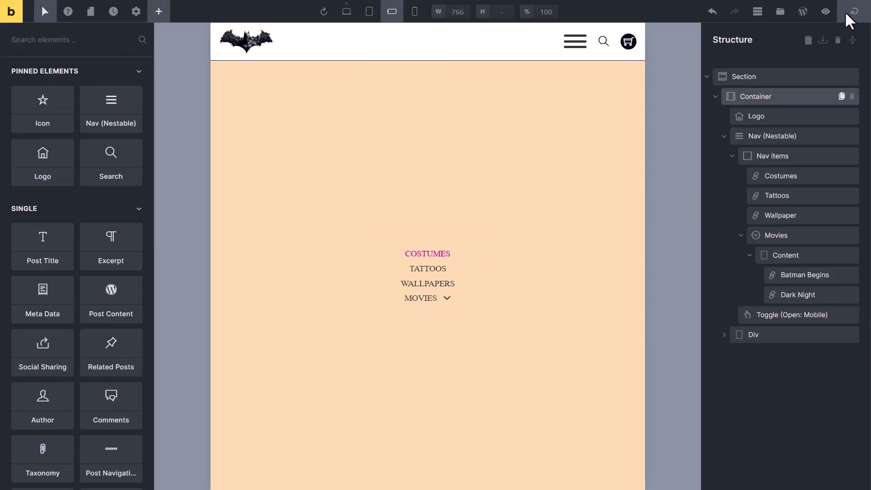
Test opening and closing the mobile menu on the live page using only the animated open toggle
{"action": "left_click", "coordinate": [167, 10]}
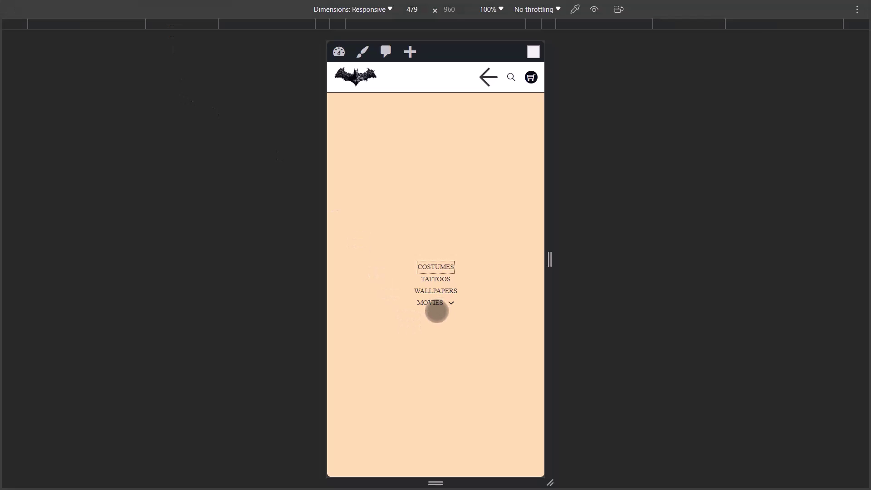
{"action": "left_click", "coordinate": [486, 77]}
{"action": "left_click", "coordinate": [486, 78]}
{"action": "left_click", "coordinate": [486, 77]}
{"action": "left_click", "coordinate": [486, 77]}
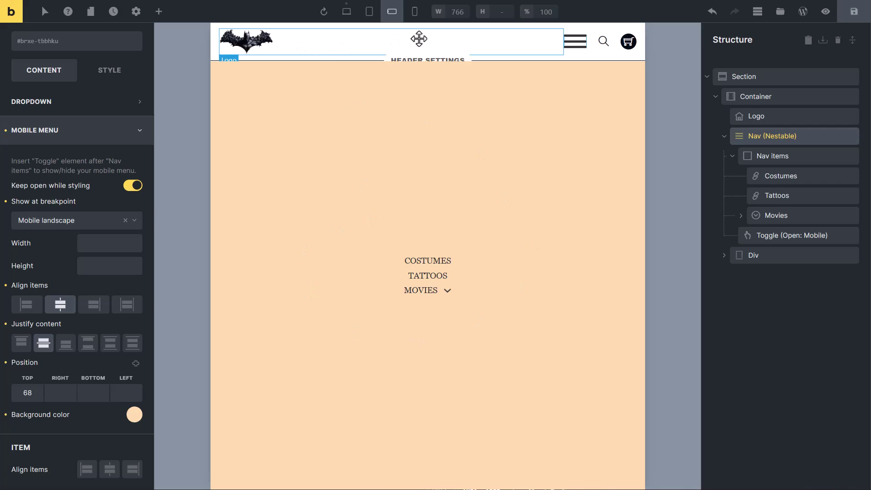
Restore the deleted Toggle (Close: Mobile) element and clear the top position of the Nav (Nestable) mobile menu
{"action": "left_click", "coordinate": [712, 12]}
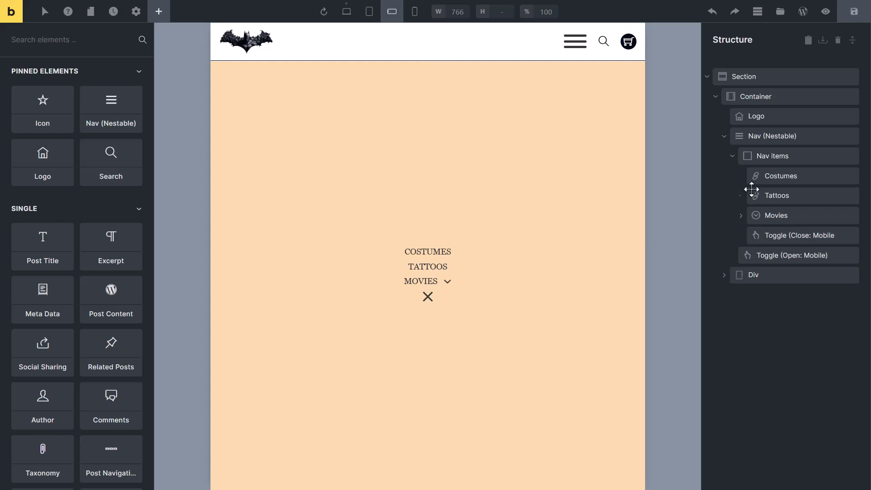
{"action": "left_click", "coordinate": [735, 136]}
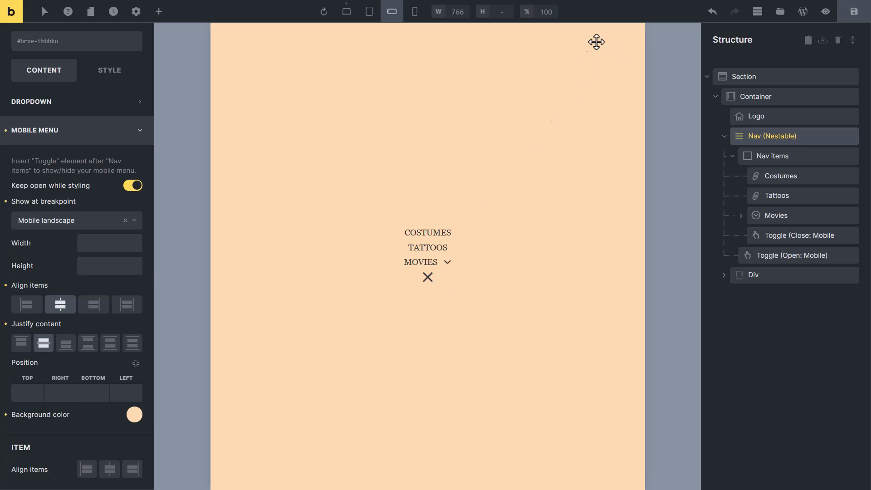
Give the Toggle (Close: Mobile) element an absolute position with top 25 and right 45
{"action": "left_click", "coordinate": [427, 280]}
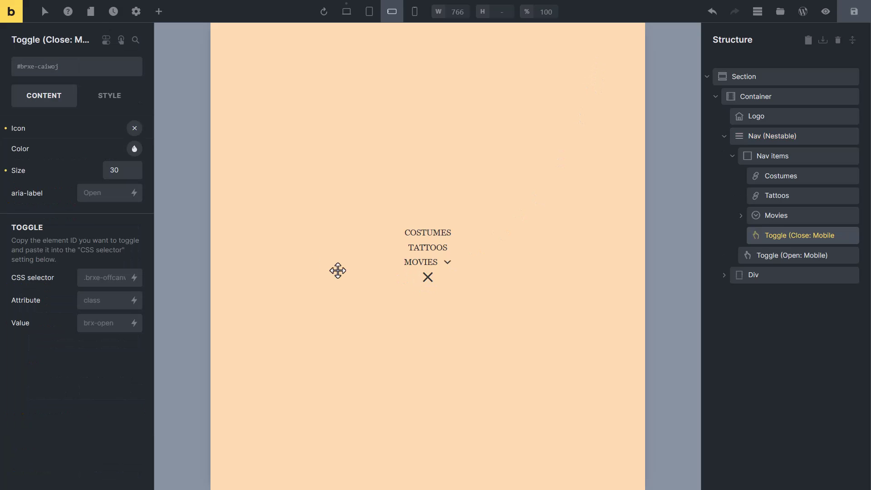
{"action": "left_click", "coordinate": [112, 97]}
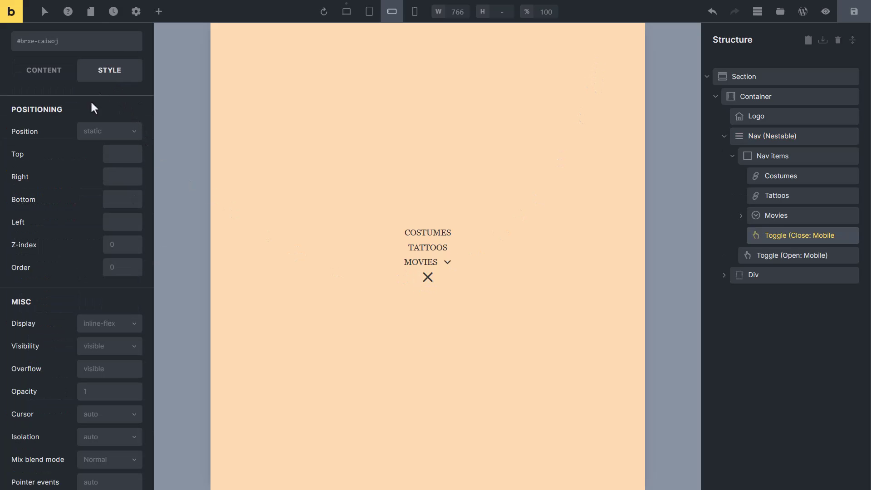
{"action": "left_click", "coordinate": [108, 132]}
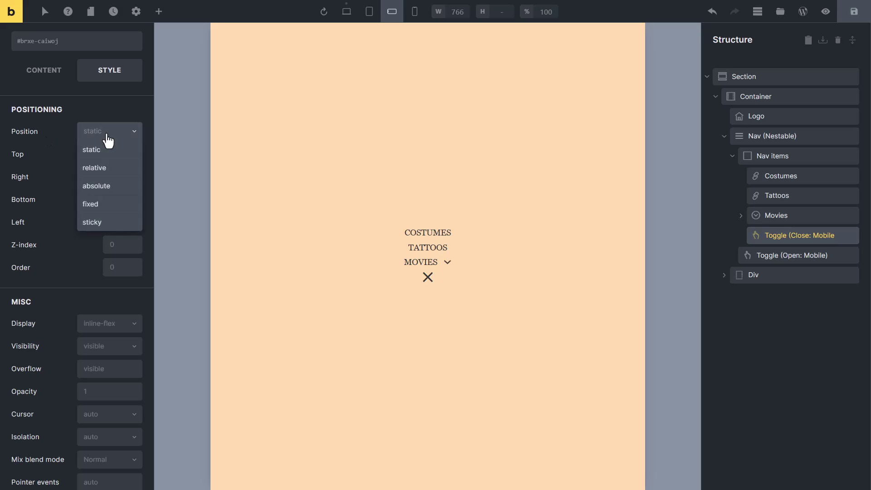
{"action": "left_click", "coordinate": [97, 187]}
{"action": "left_click", "coordinate": [121, 155]}
{"action": "type", "text": "25"}
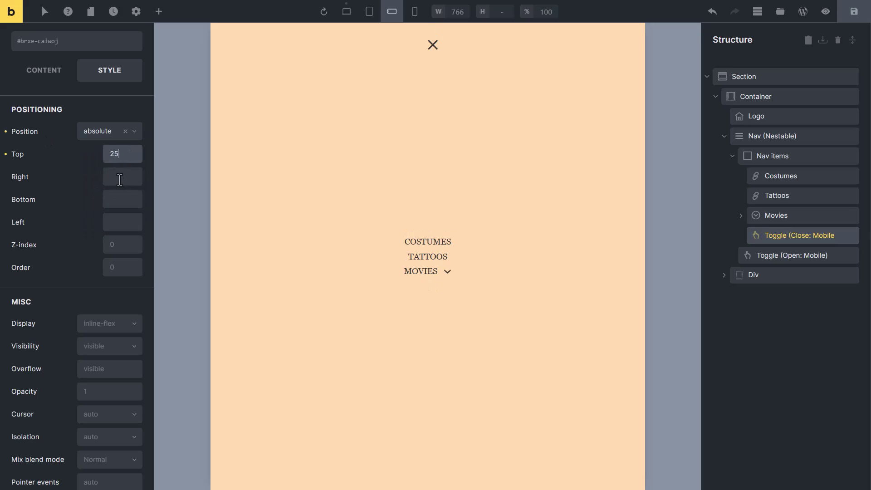
{"action": "left_click", "coordinate": [121, 178]}
{"action": "type", "text": "45"}
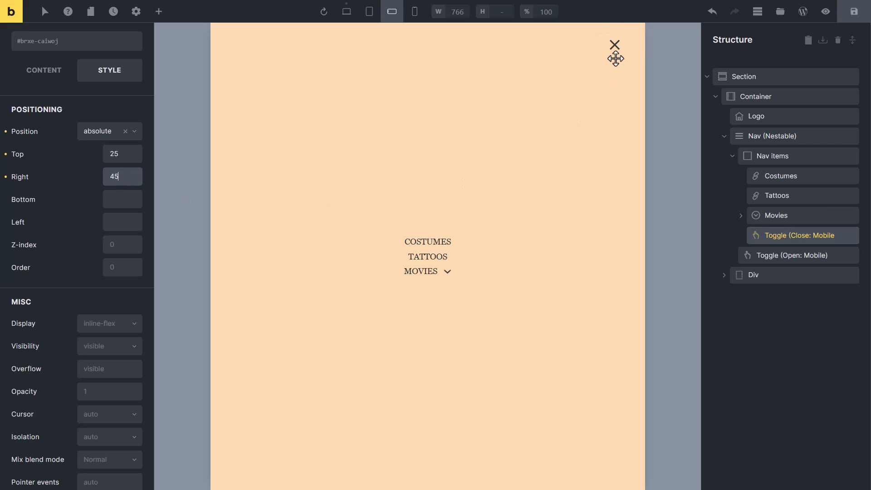
{"action": "left_click", "coordinate": [615, 59]}
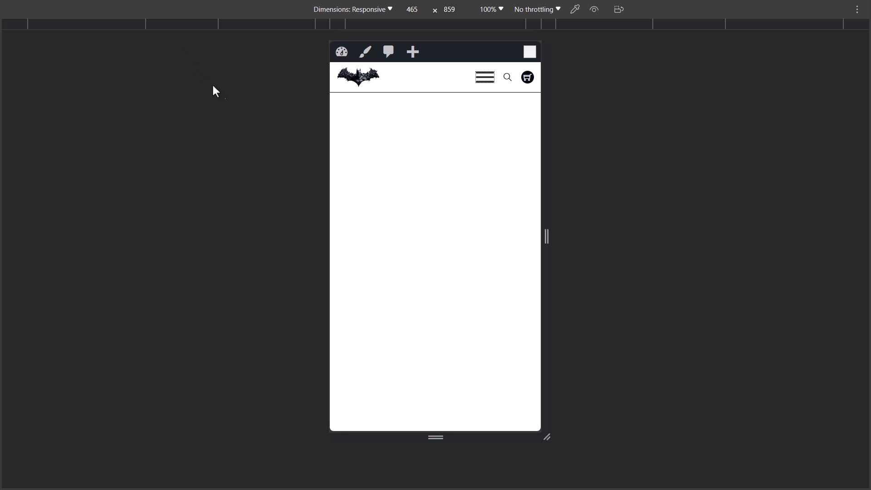
Test opening the mobile menu and closing it with the repositioned close icon on the live page
{"action": "left_click", "coordinate": [485, 77]}
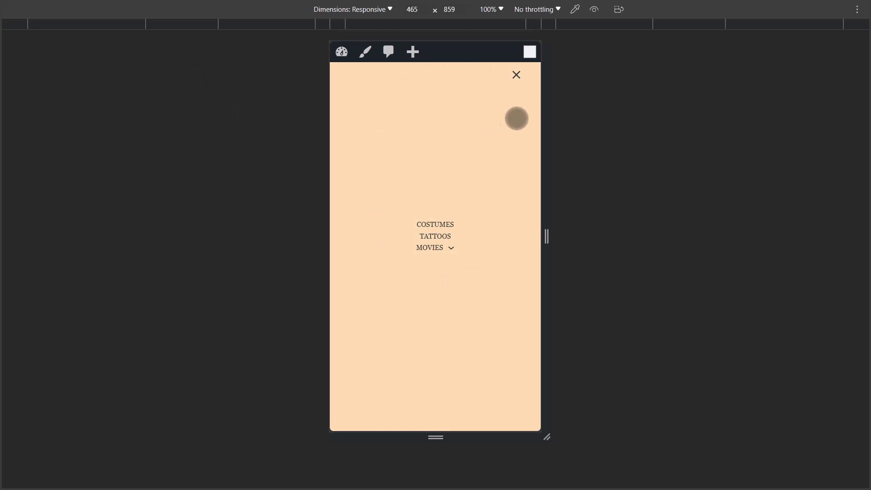
{"action": "left_click", "coordinate": [516, 75]}
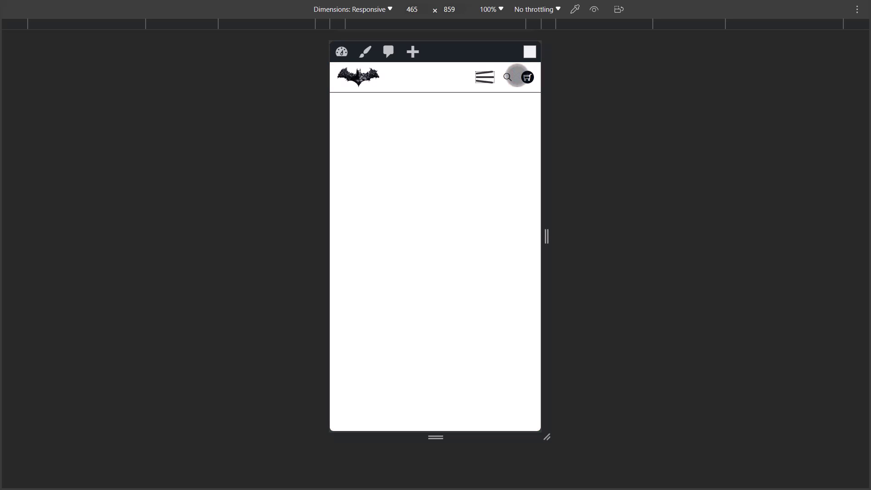
{"action": "left_click", "coordinate": [480, 76]}
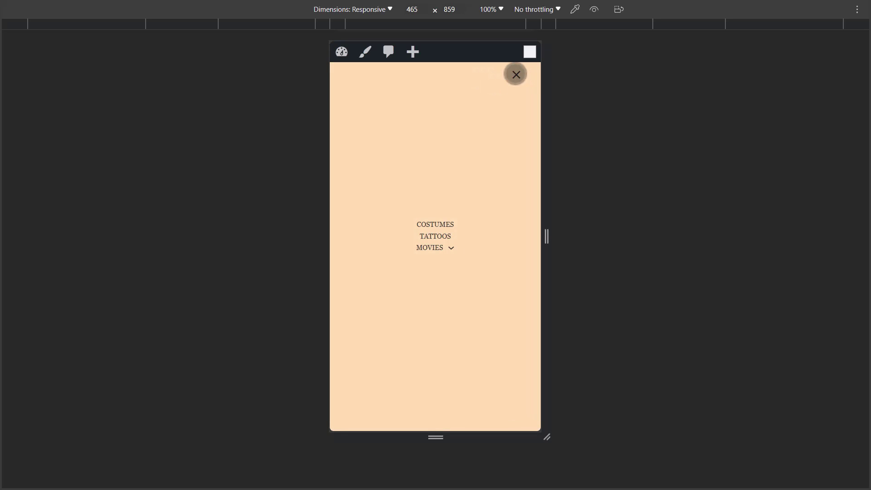
{"action": "left_click", "coordinate": [516, 75]}
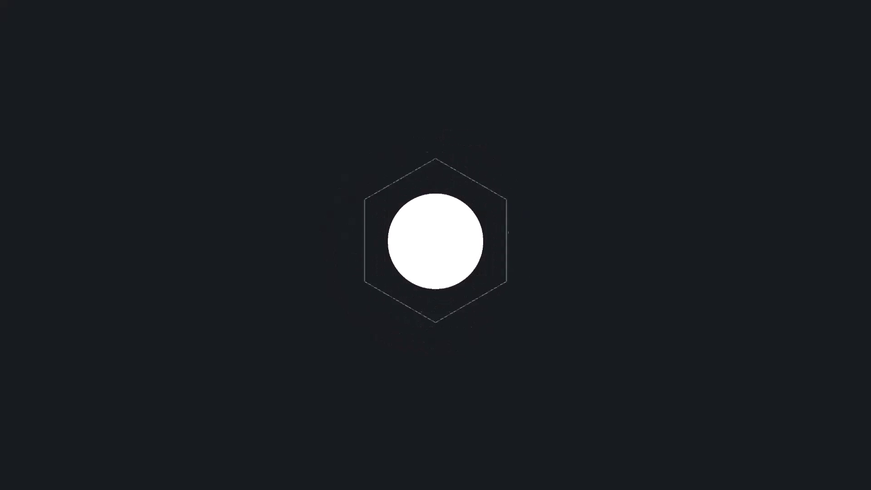